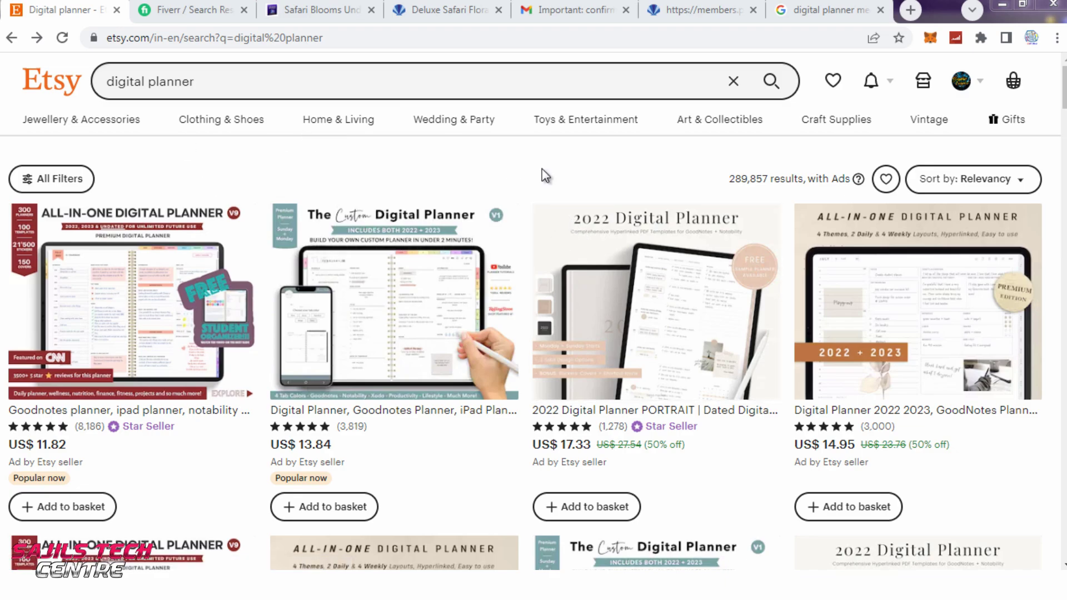
Scroll the 289,857 'digital planner' results, noting the top listing's US$ 11.82 price.
scroll(278, 166, "down", 2)
scroll(278, 128, "up", 2)
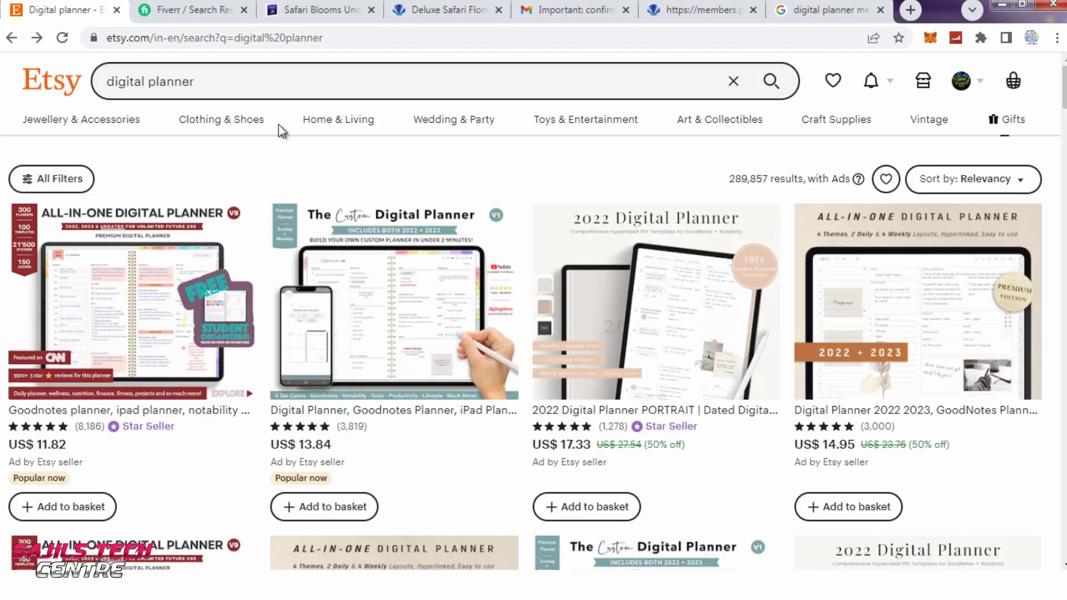
scroll(393, 222, "down", 3)
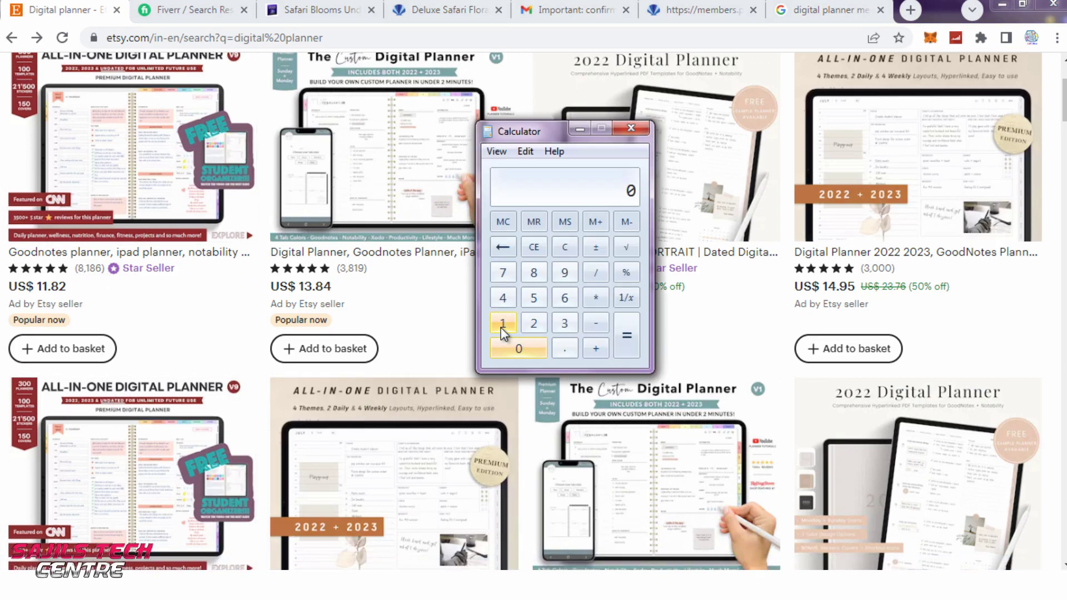
Calculate 11.82 × 10000 to get 118200.
left_click(565, 348)
left_click(534, 272)
left_click(534, 322)
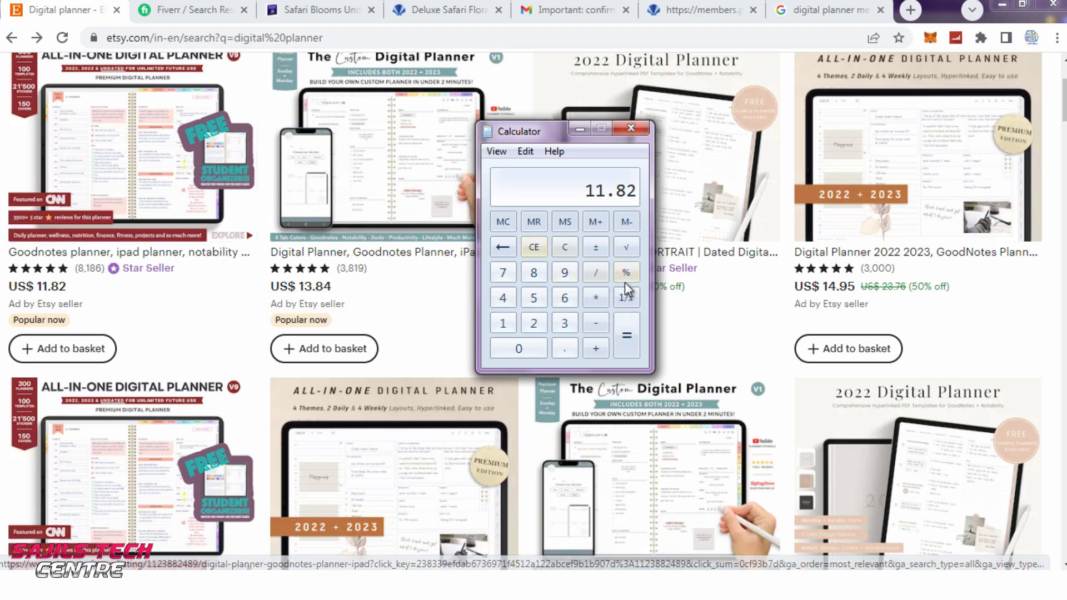
left_click(596, 297)
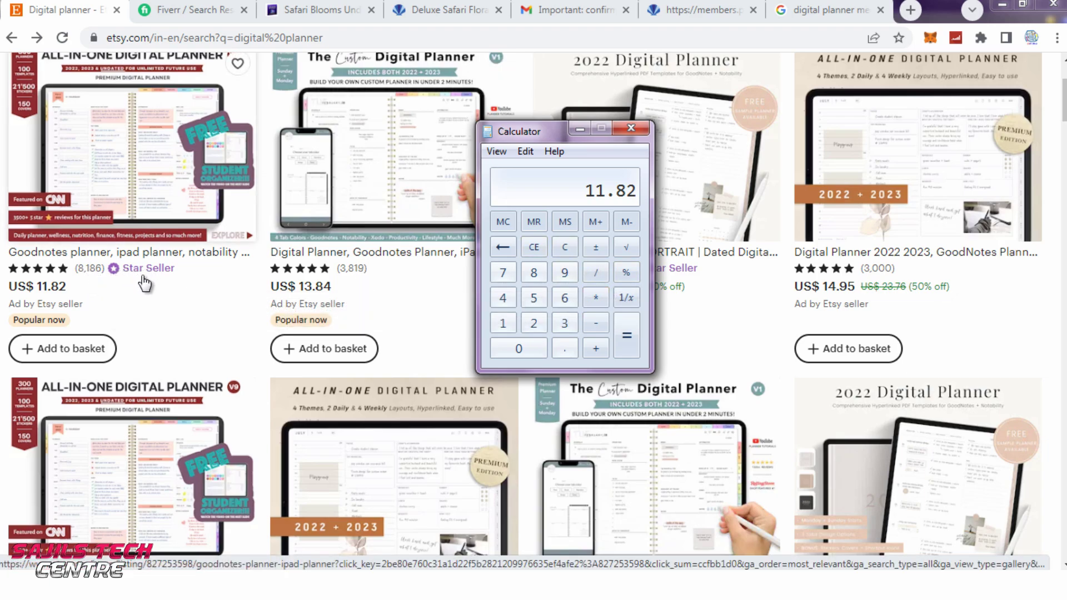
left_click(596, 298)
left_click(502, 323)
double_click(515, 348)
left_click(516, 348)
left_click(516, 348)
left_click(626, 336)
Multiply 118200 by 76 to get 8983200, then close Calculator.
left_click(596, 298)
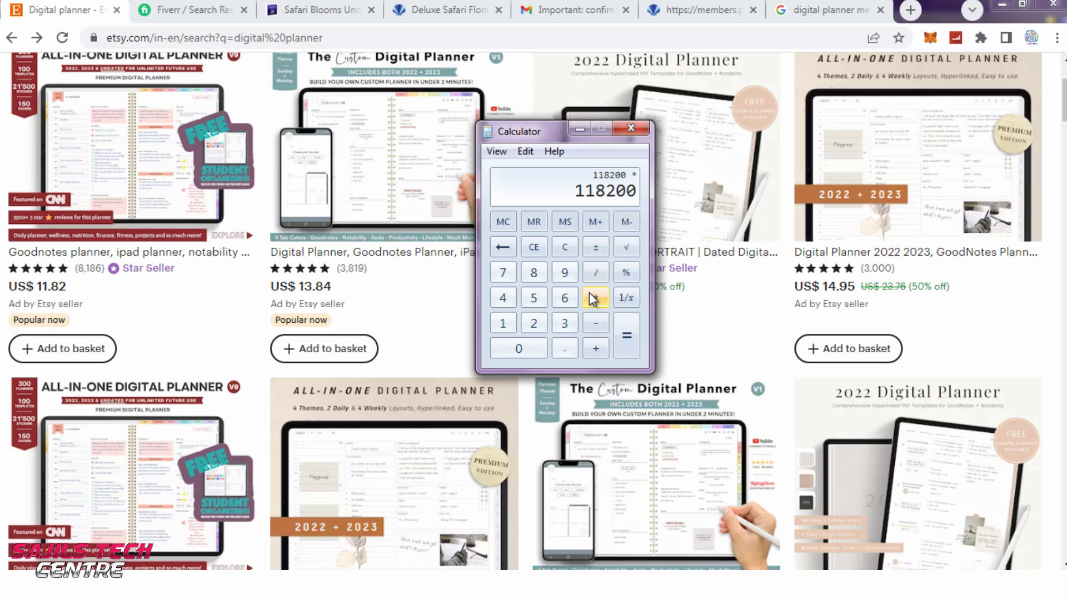
left_click(502, 272)
left_click(565, 298)
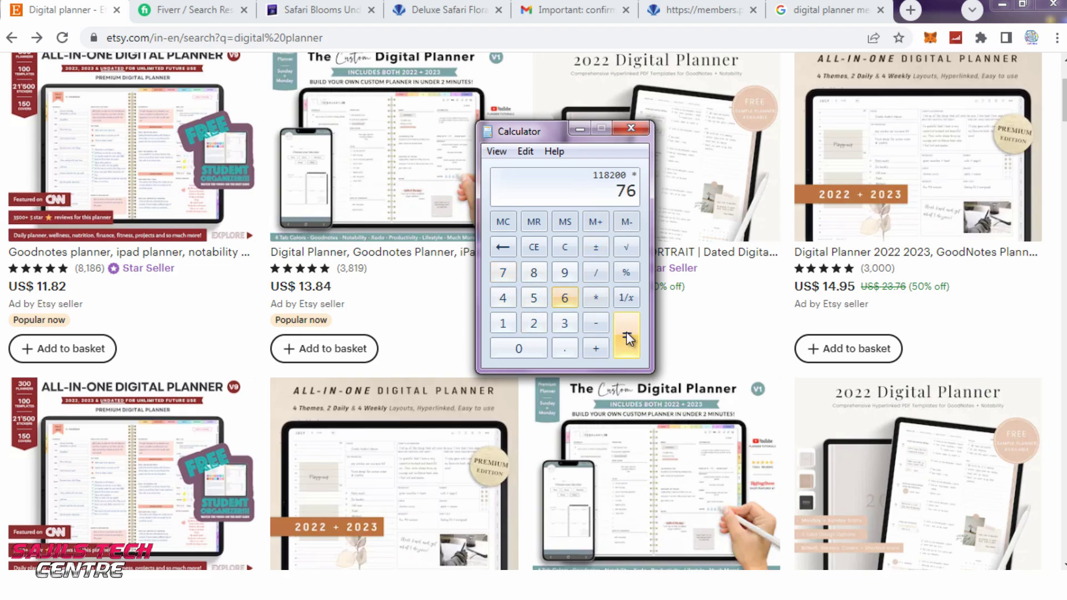
left_click(626, 336)
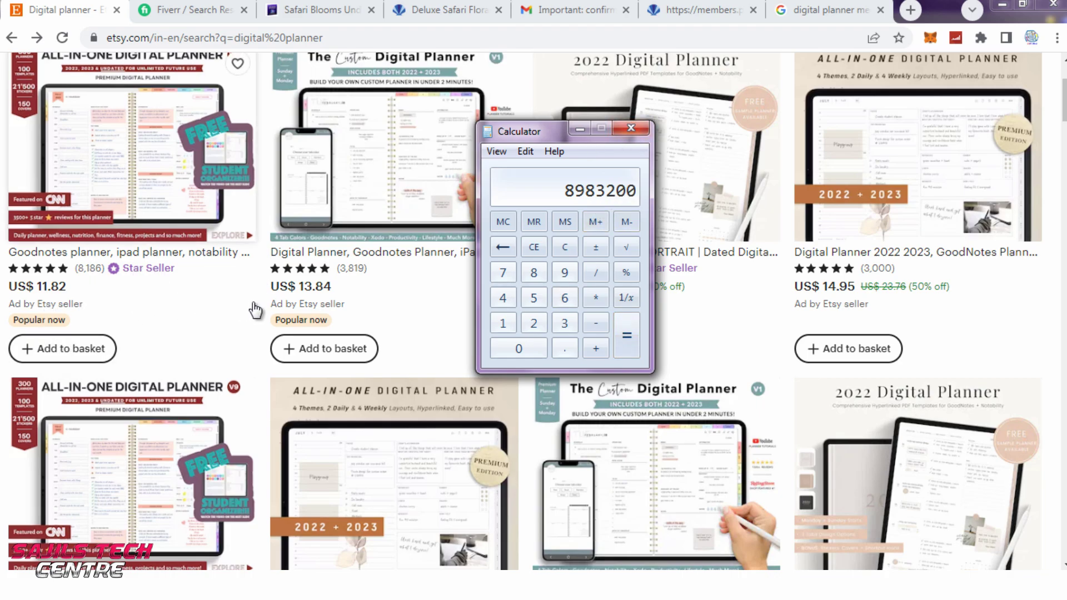
left_click(626, 128)
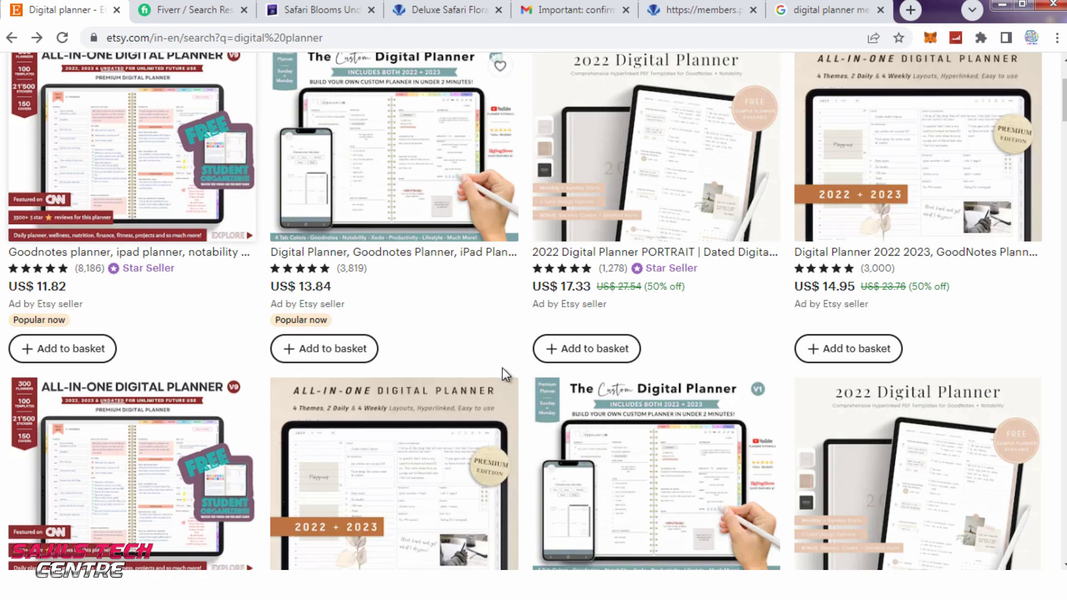
scroll(502, 368, "up", 3)
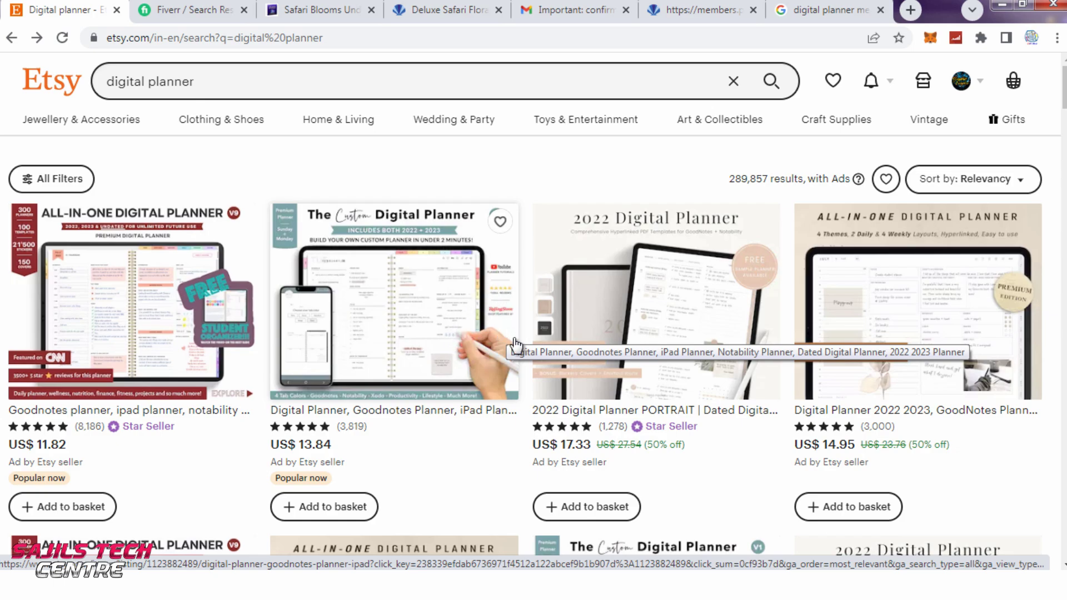
scroll(515, 345, "down", 4)
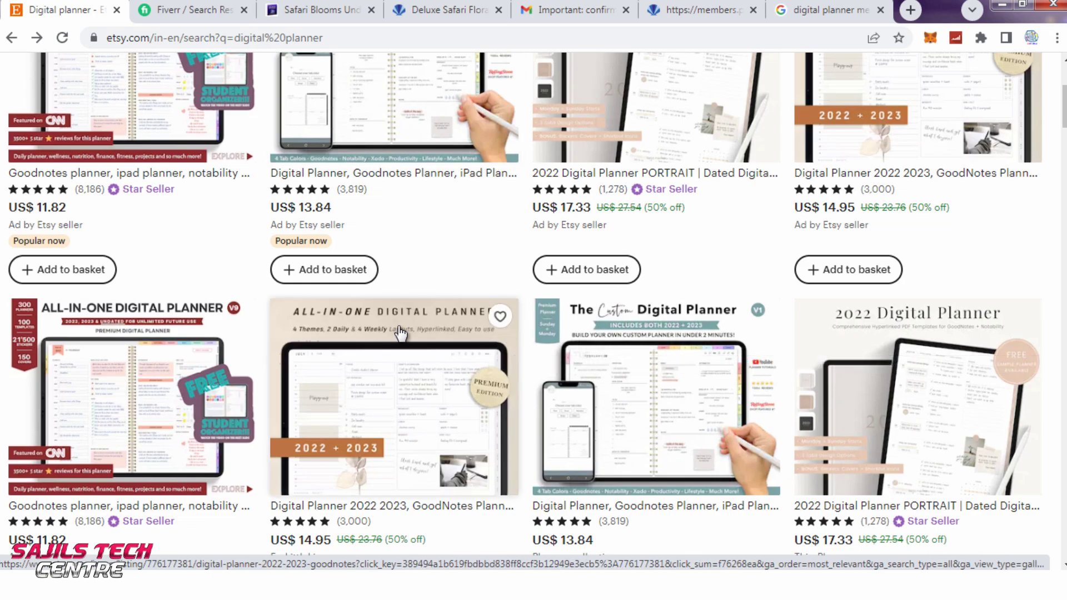
scroll(400, 332, "up", 3)
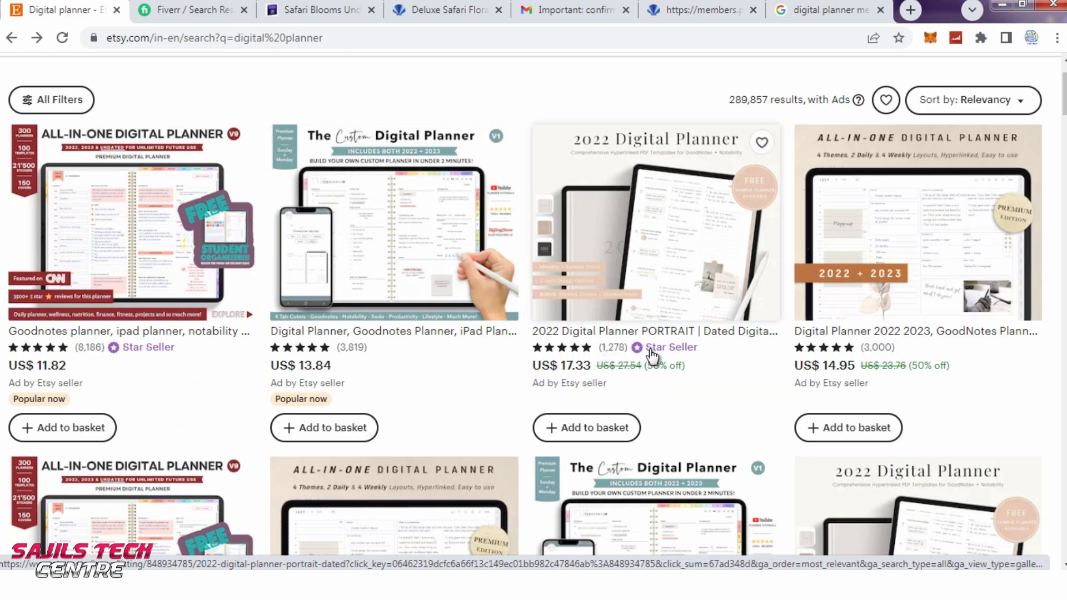
scroll(653, 356, "down", 2)
scroll(893, 340, "down", 10)
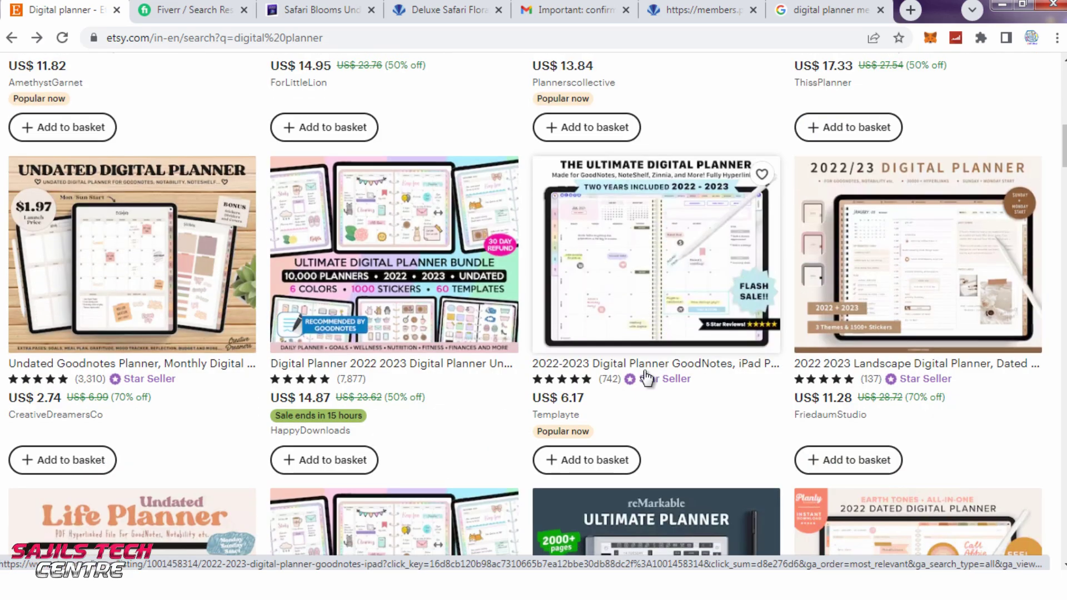
scroll(646, 378, "down", 6)
scroll(646, 379, "up", 13)
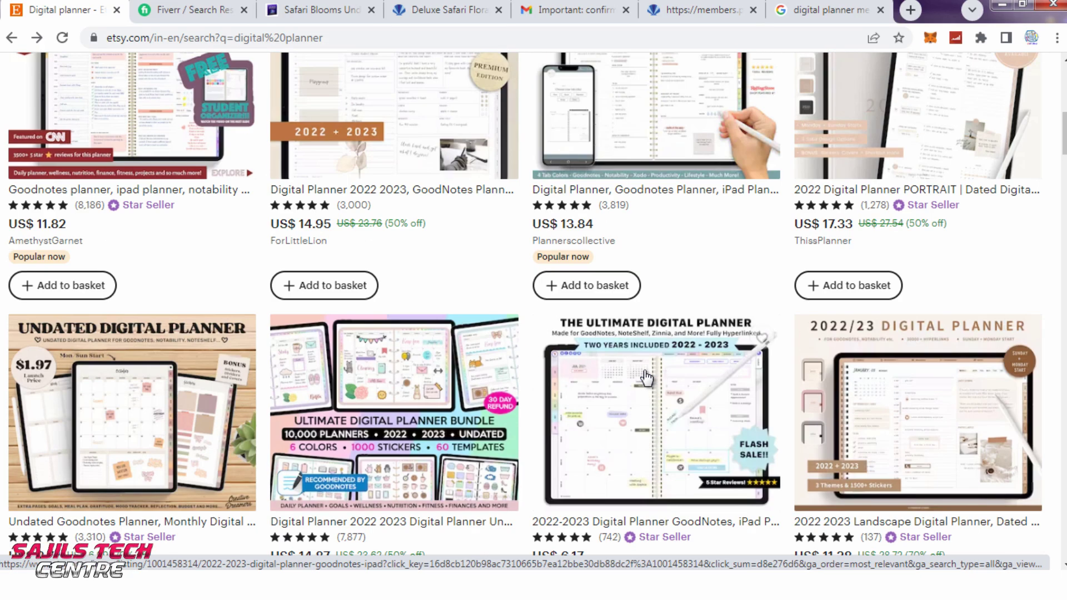
scroll(646, 379, "up", 5)
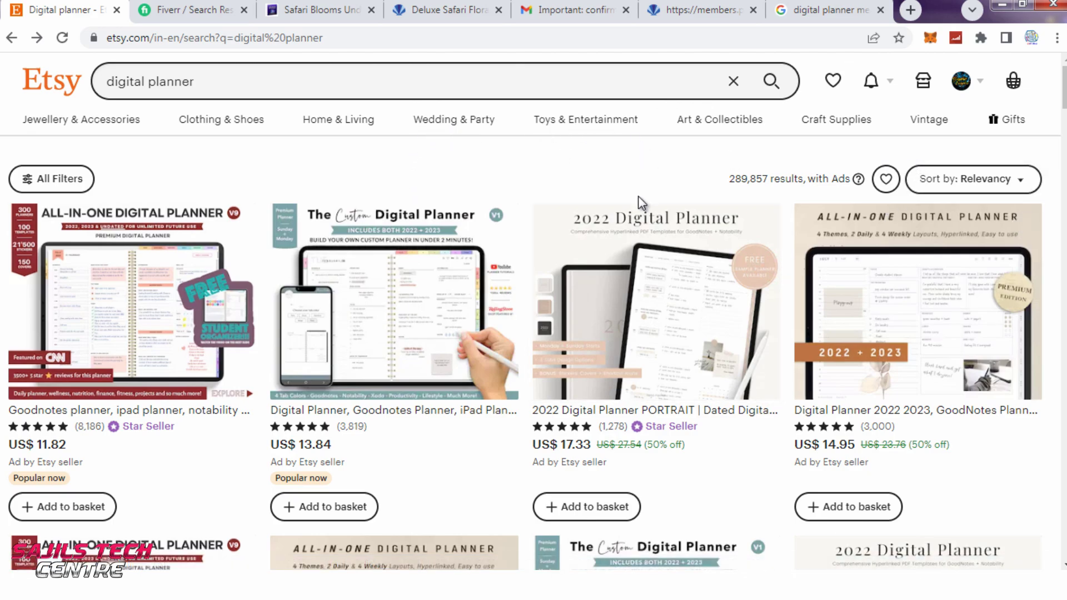
Reach Shop Manager's Set up billing step, highlight the US$ 0.20 listing fee, and launch Calculator.
left_click(922, 82)
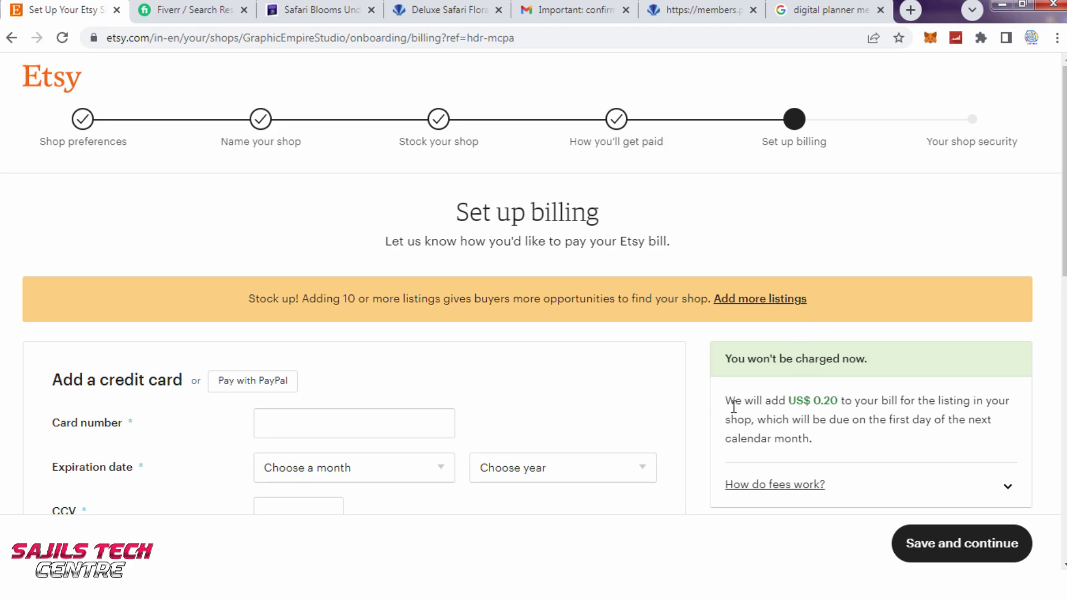
left_click_drag(733, 400, 852, 405)
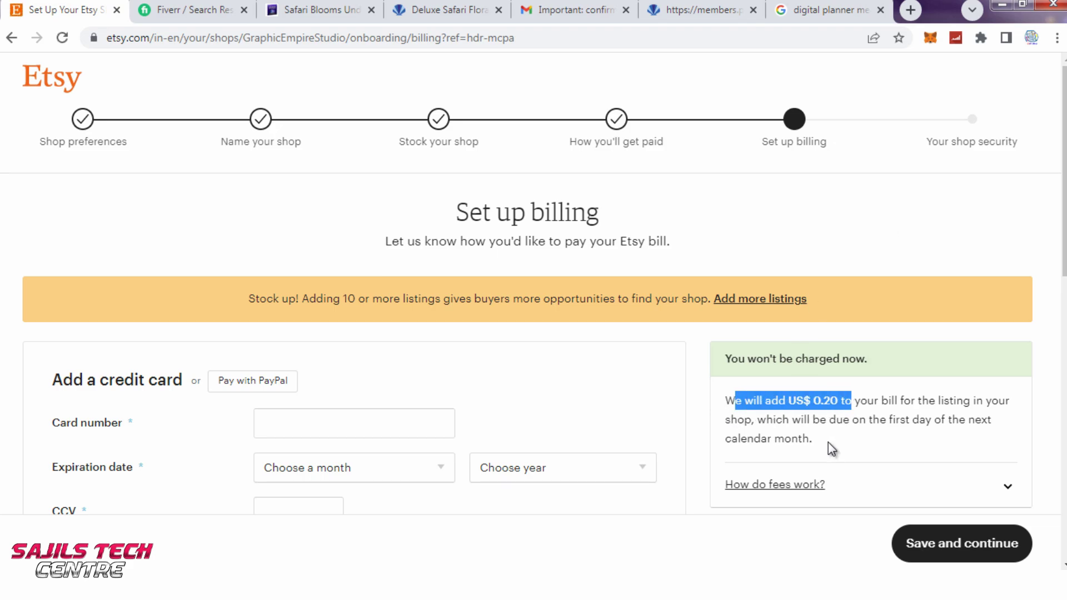
left_click(825, 406)
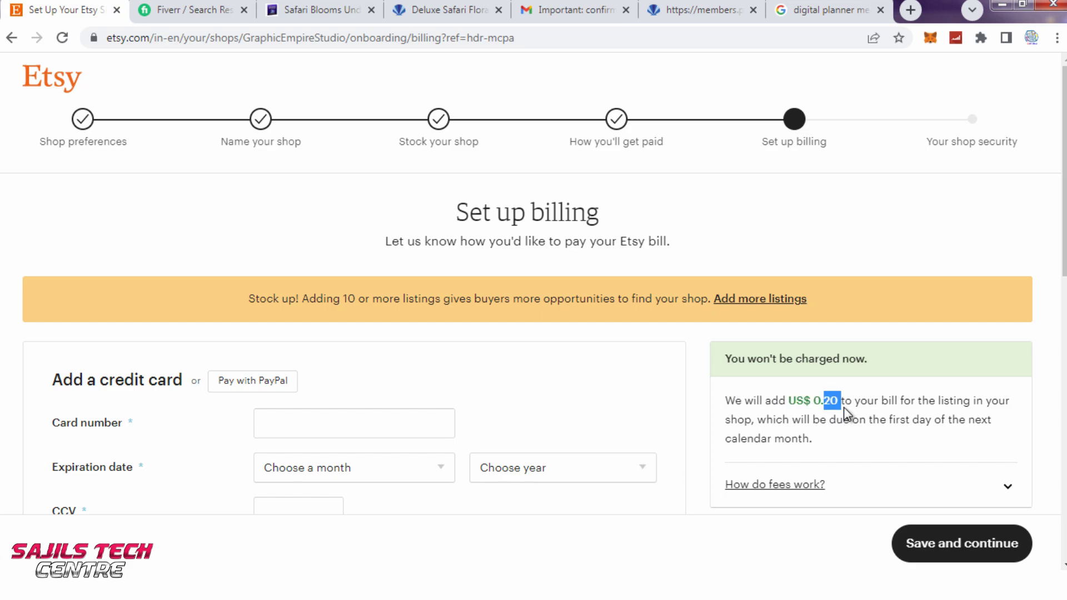
left_click(815, 436)
key("XF86Calculator")
Compute 0.2 × 79 = 15.8, correcting a mistyped 78, then close Calculator.
left_click(564, 348)
left_click(534, 323)
left_click(518, 348)
left_click(595, 297)
left_click(510, 274)
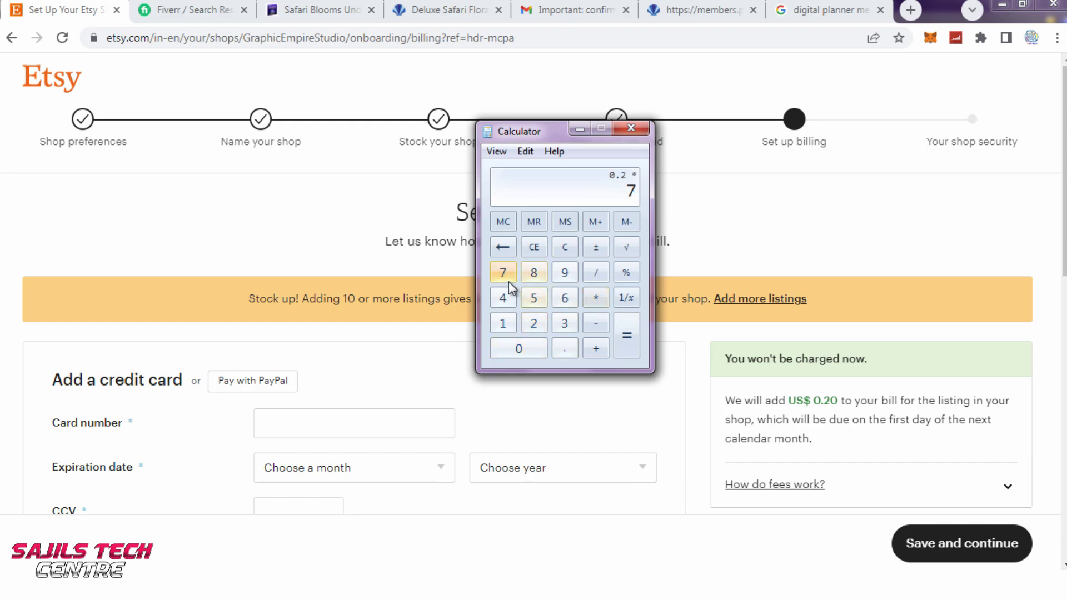
left_click(532, 276)
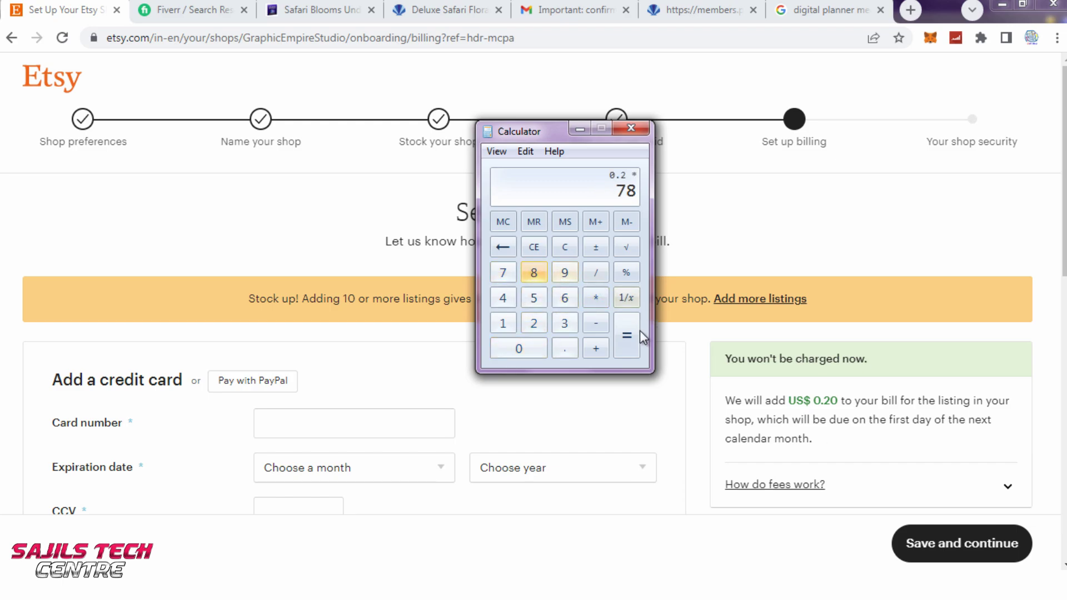
left_click(502, 247)
left_click(564, 272)
left_click(626, 335)
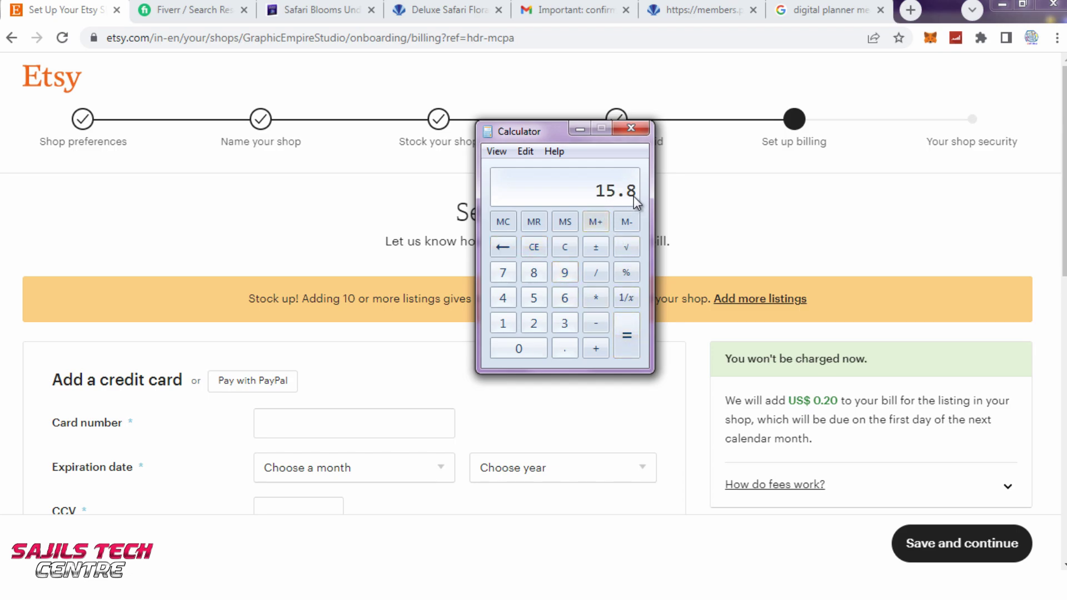
left_click(631, 129)
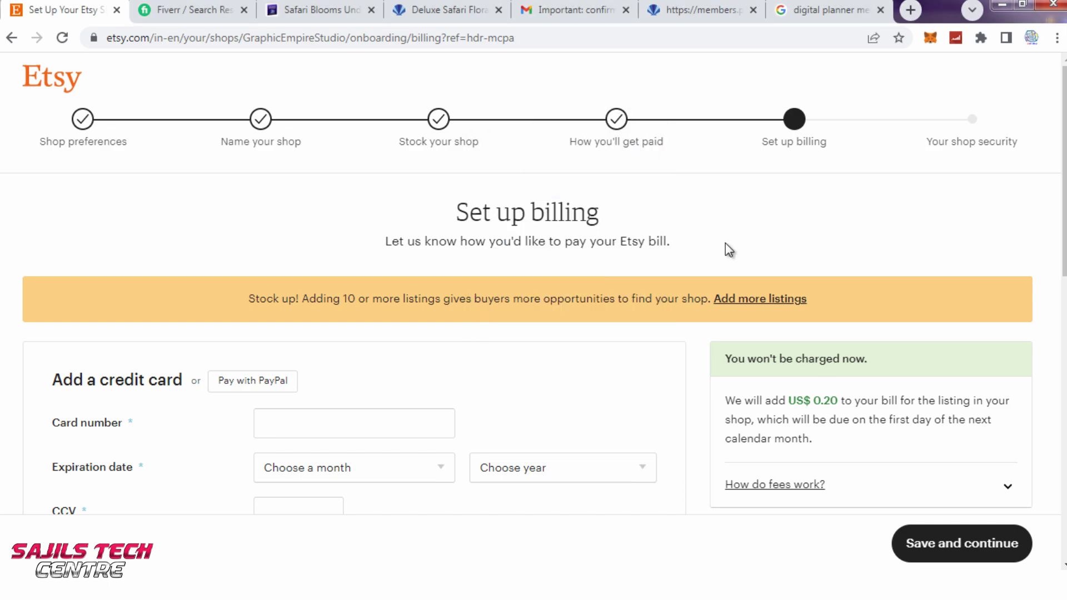
Scroll the billing form, then go back to the 'digital planner' search results.
scroll(725, 247, "down", 1)
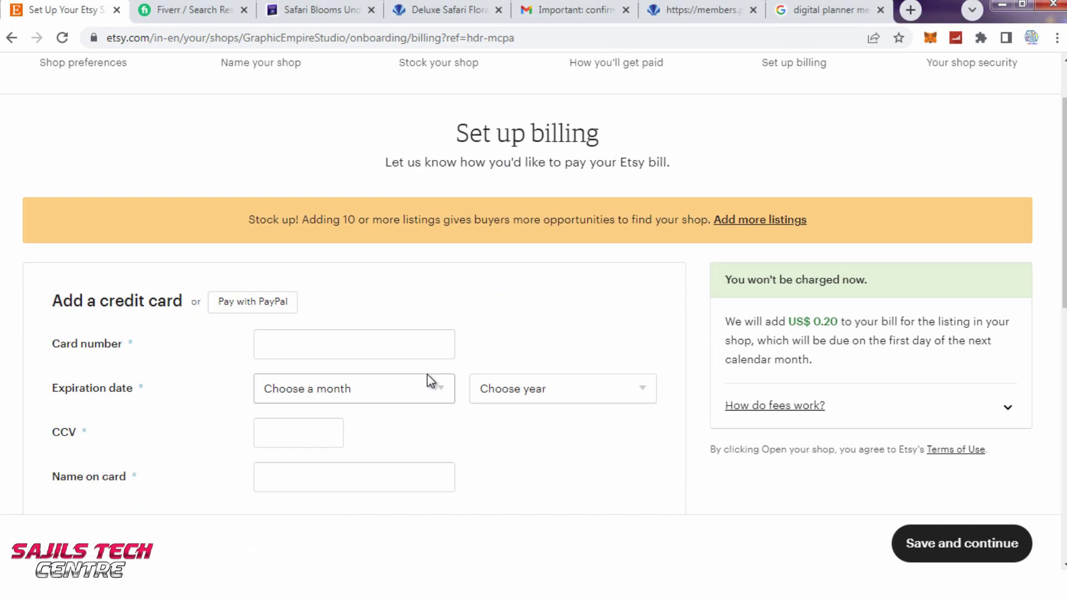
scroll(430, 375, "down", 3)
scroll(481, 359, "down", 4)
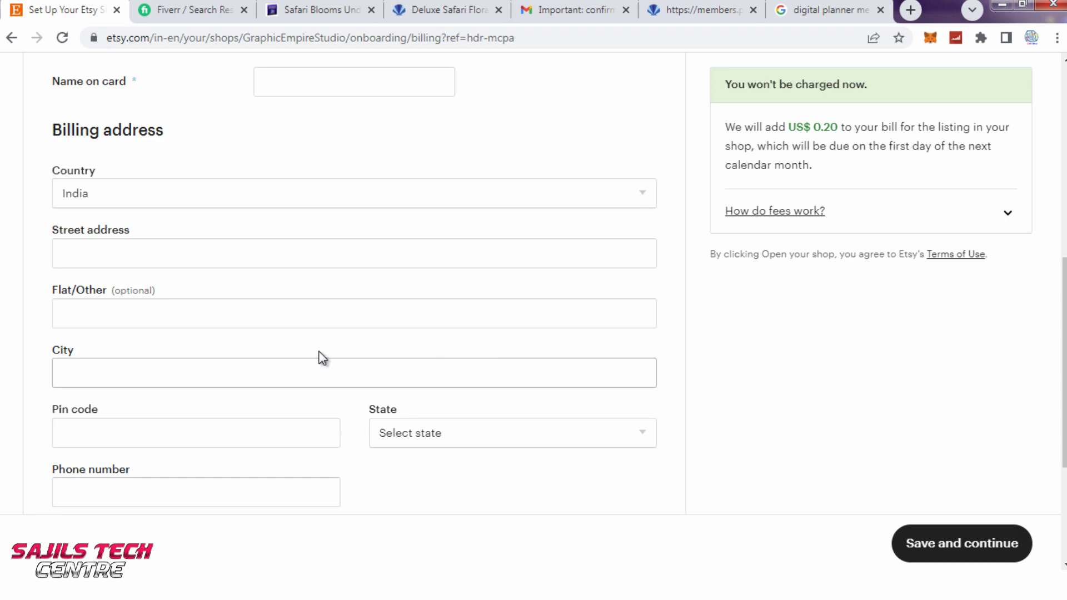
scroll(310, 475, "down", 4)
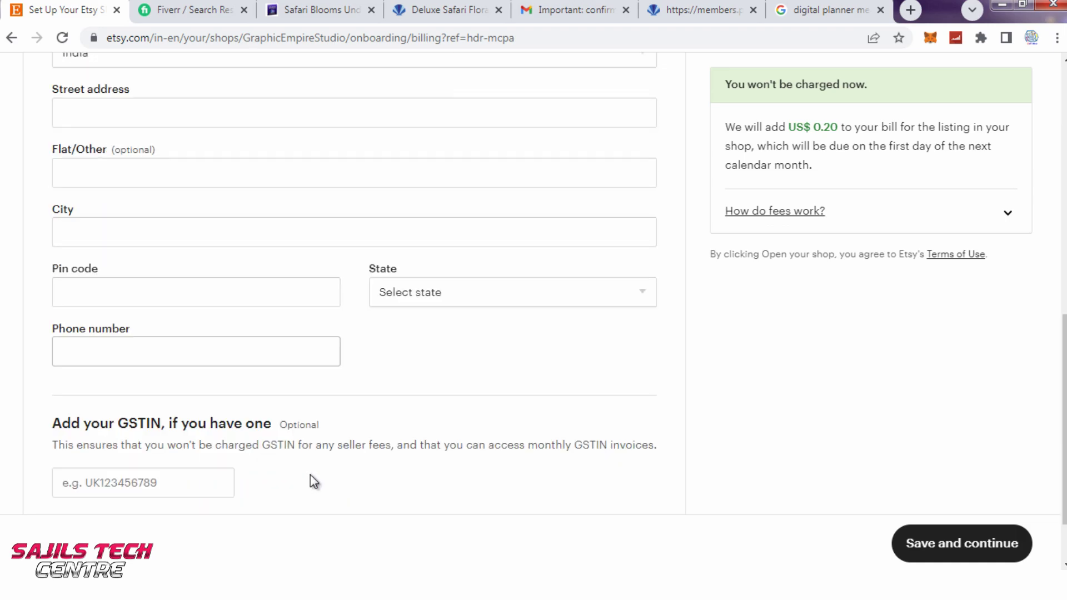
scroll(369, 474, "up", 3)
scroll(372, 465, "up", 10)
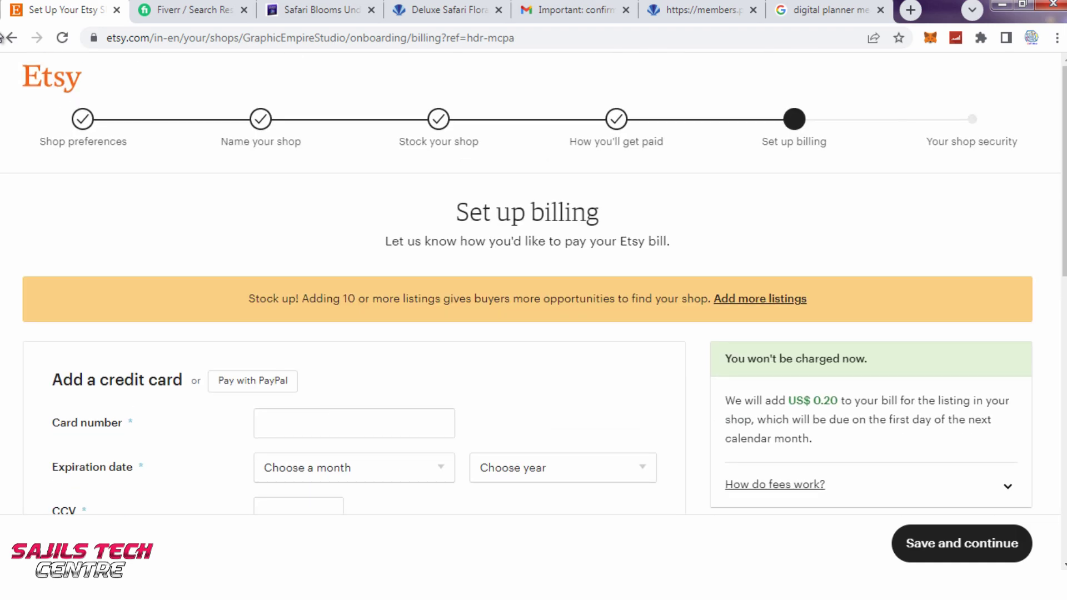
key("alt+Left")
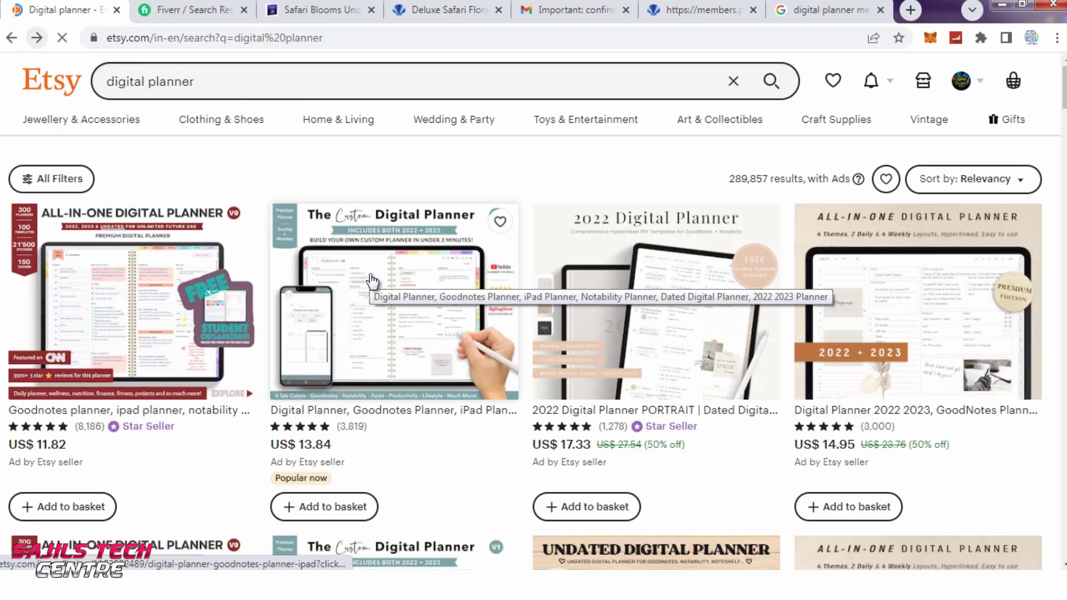
Open the first Fiverr gig, 'I will design digital planner for you or etsy', in a new tab.
left_click(221, 5)
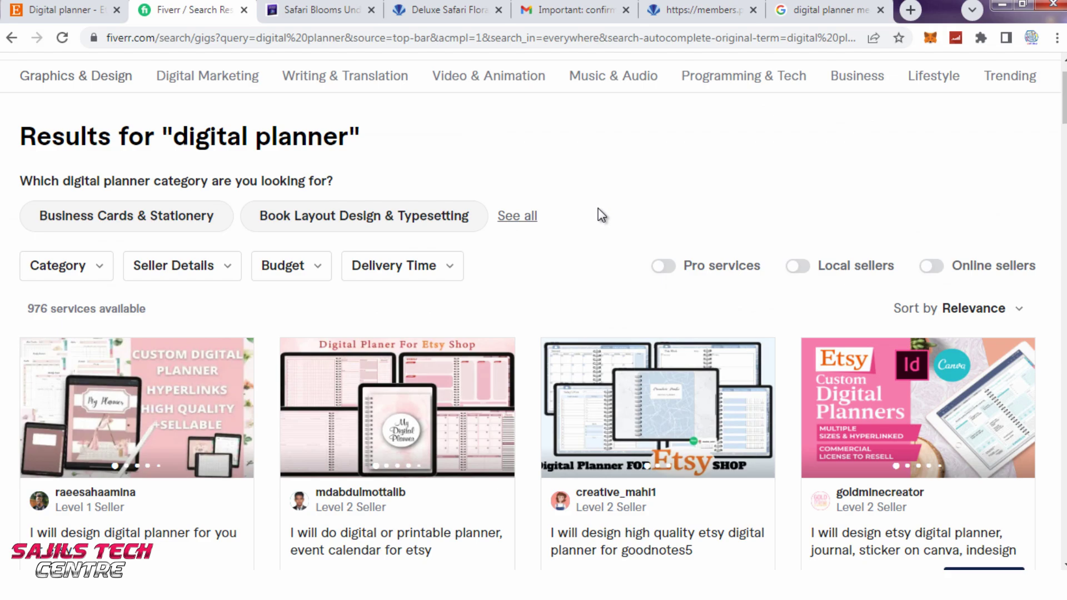
scroll(636, 253, "down", 2)
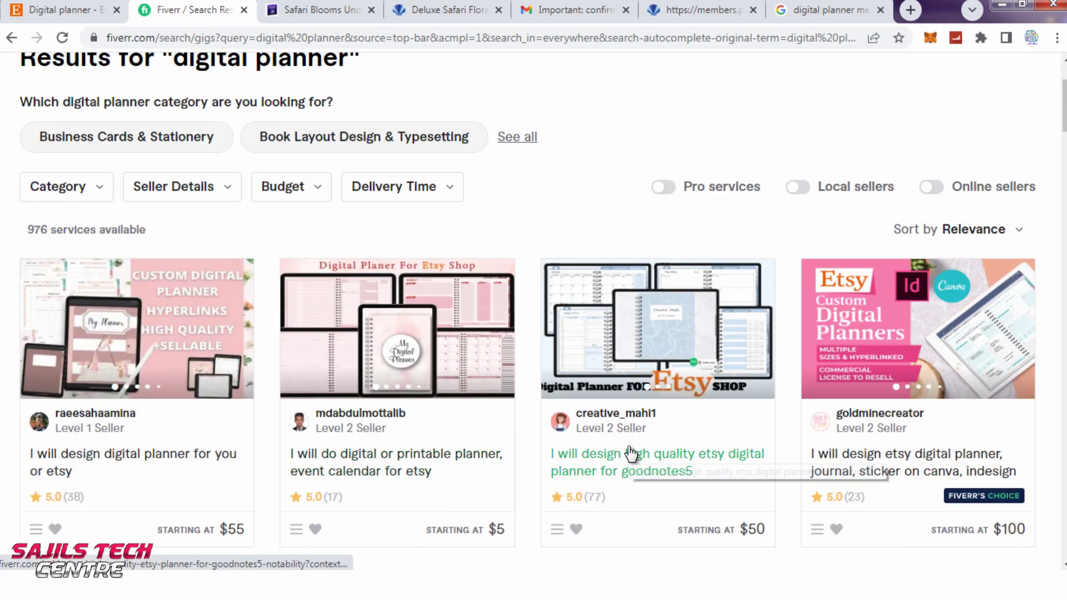
scroll(630, 447, "down", 3)
right_click(115, 300)
left_click(151, 305)
left_click(286, 6)
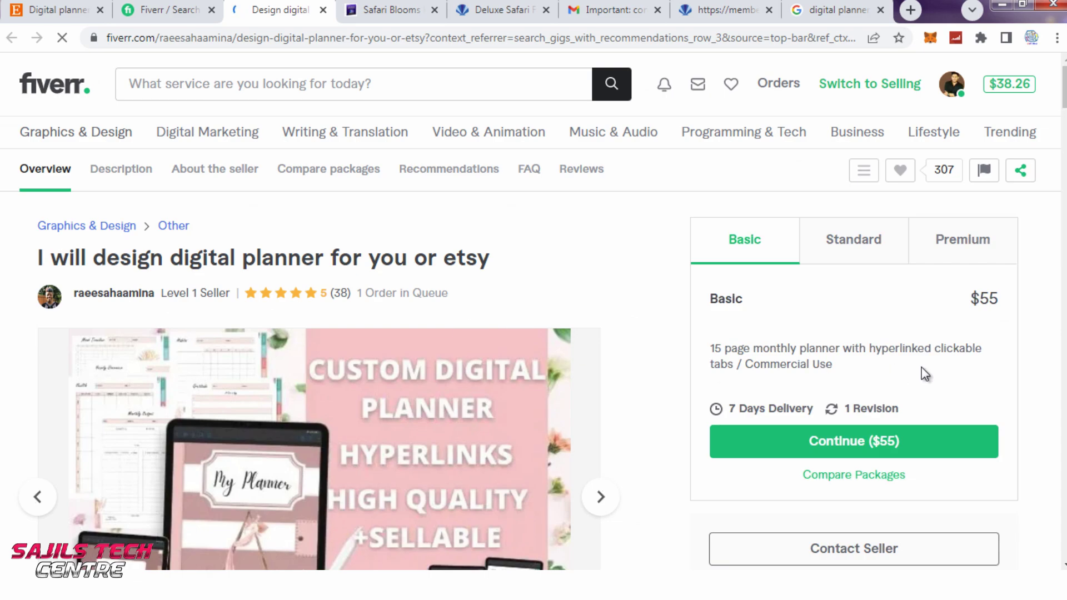
left_click_drag(1000, 300, 965, 302)
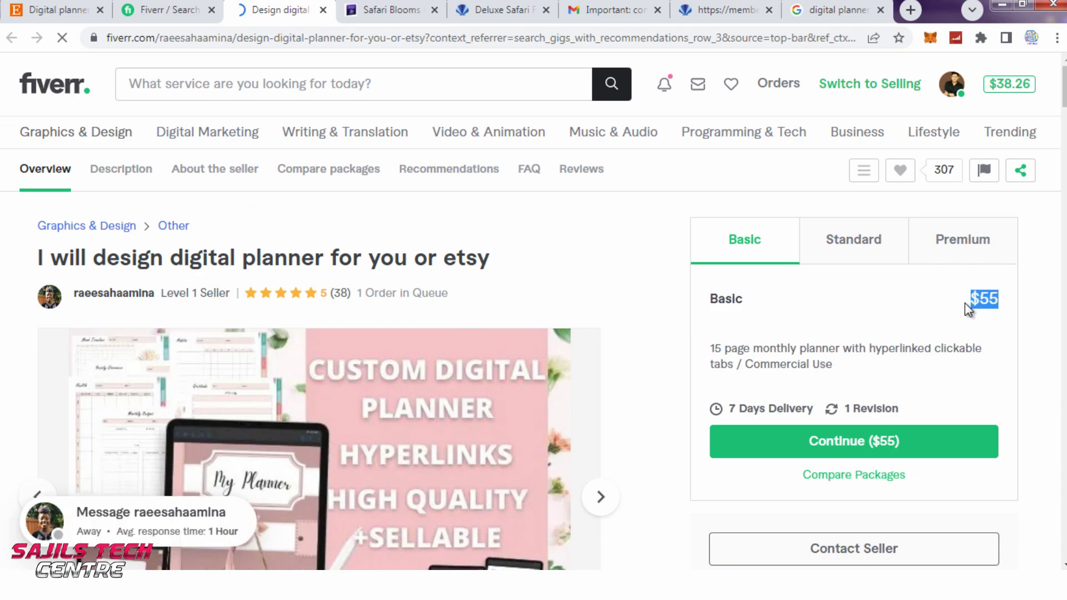
left_click(850, 240)
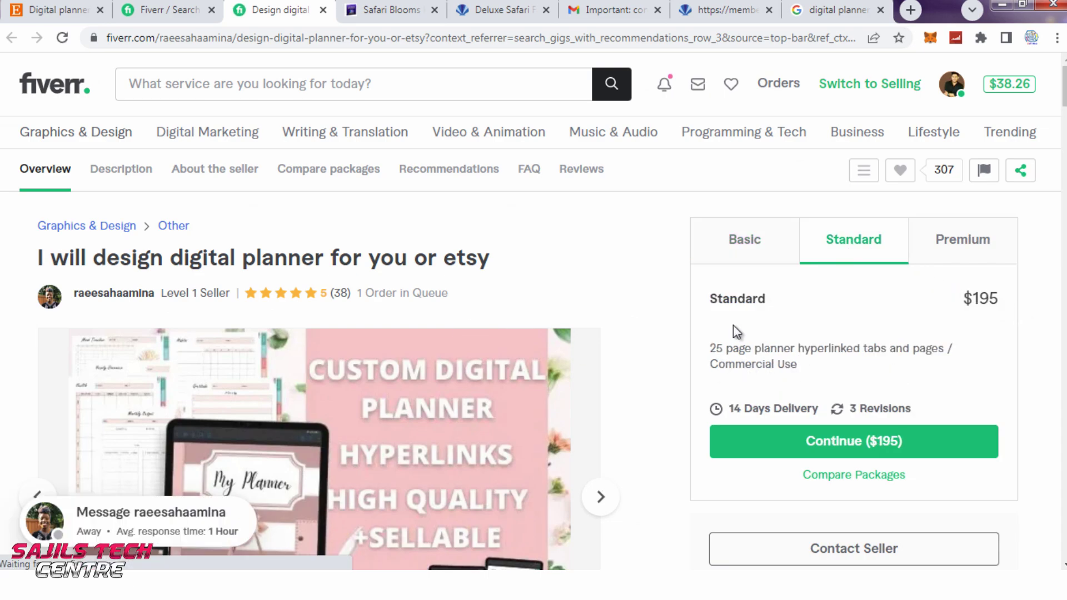
left_click(743, 257)
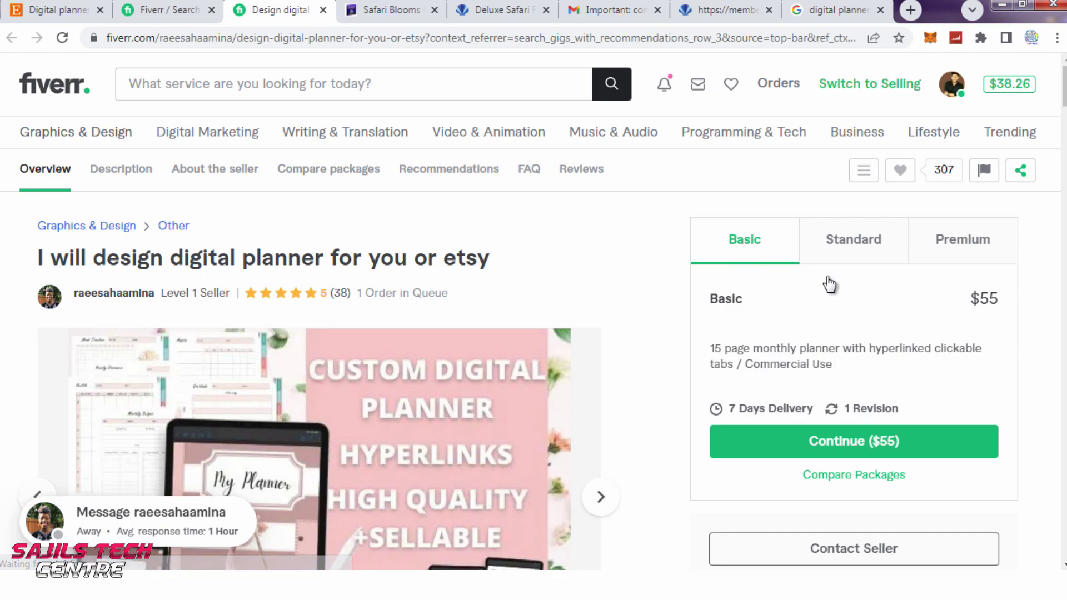
left_click(874, 256)
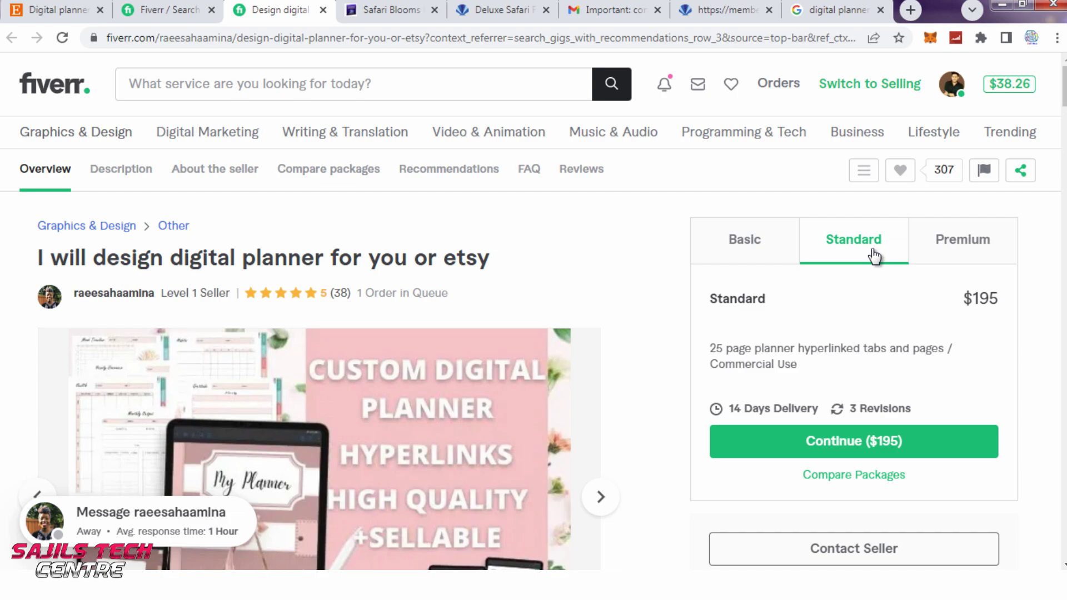
left_click(952, 263)
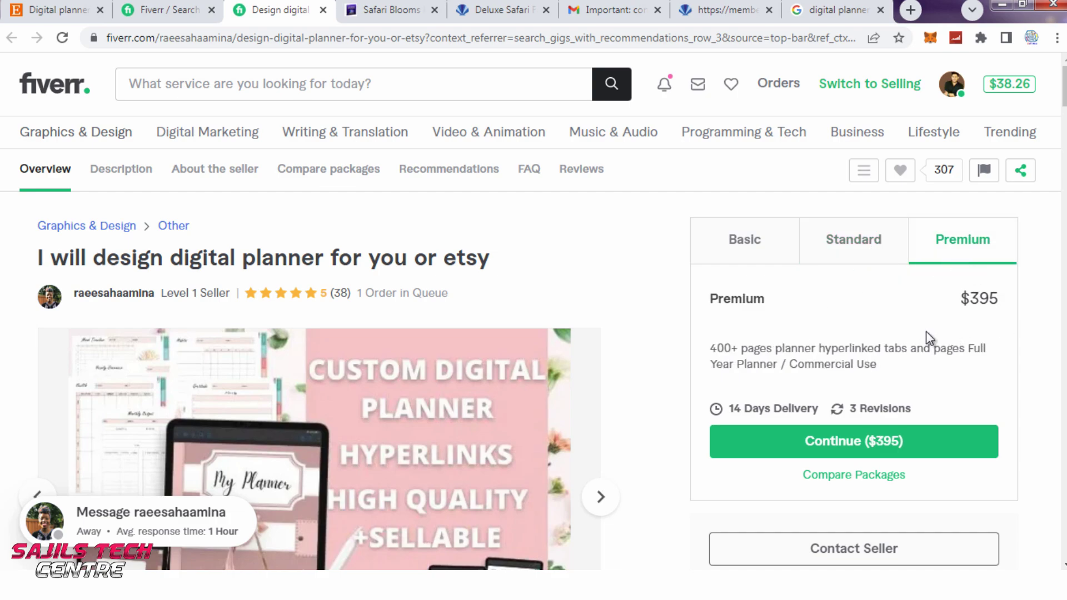
left_click(751, 253)
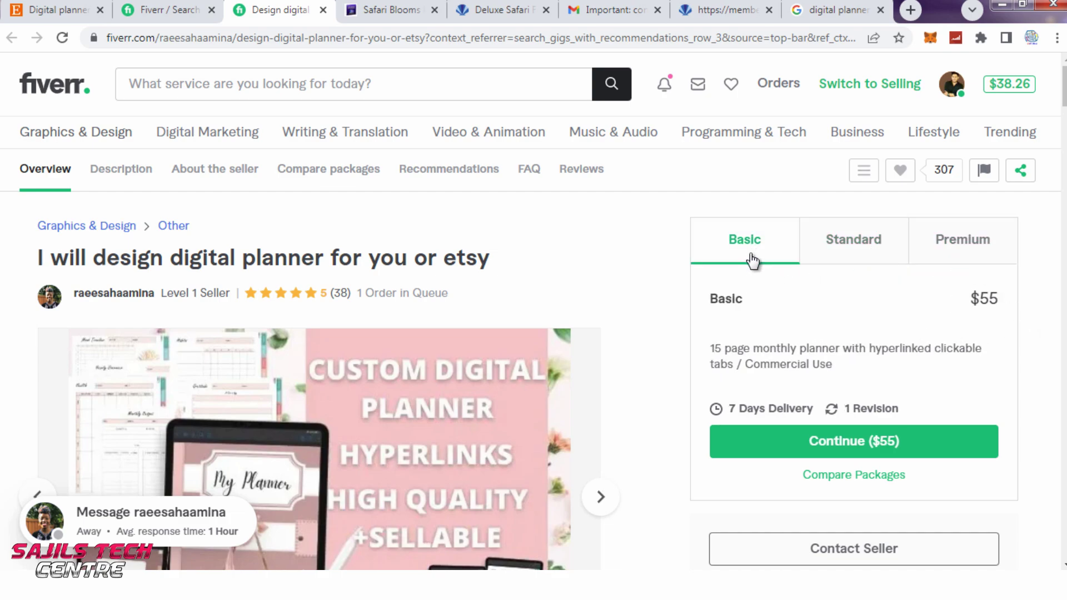
scroll(683, 389, "down", 4)
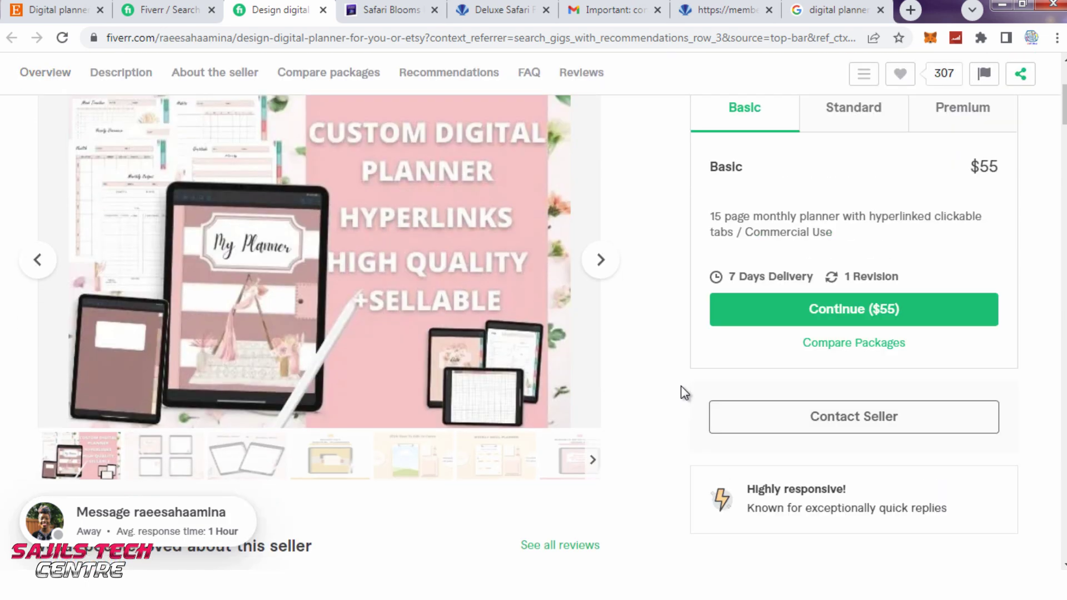
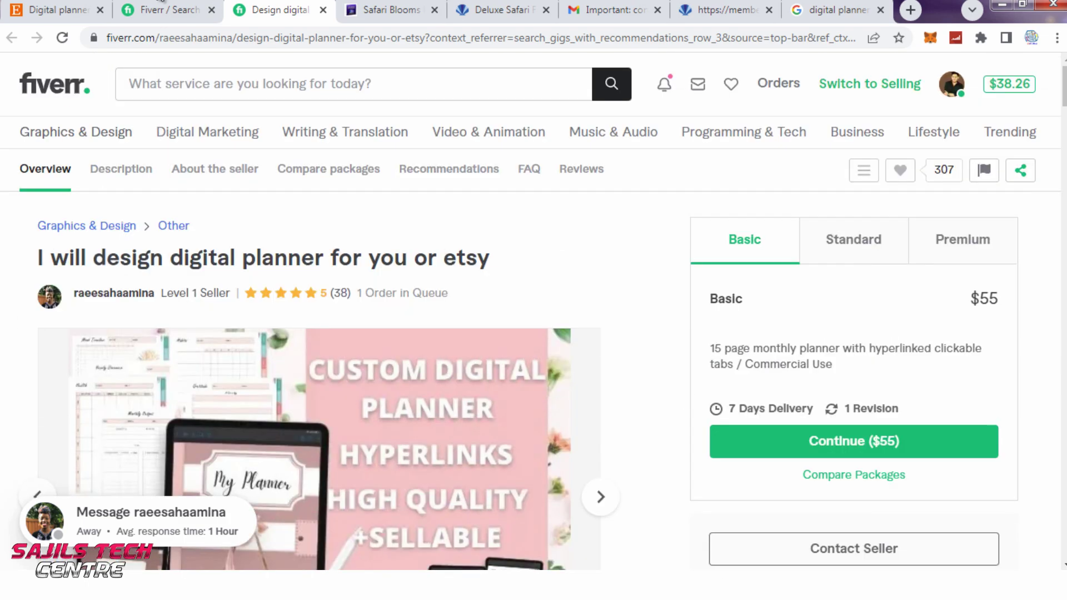
Review the Safari Blooms Undated Monthly PLR Planner page, then return to Etsy's digital planner results.
left_click(385, 14)
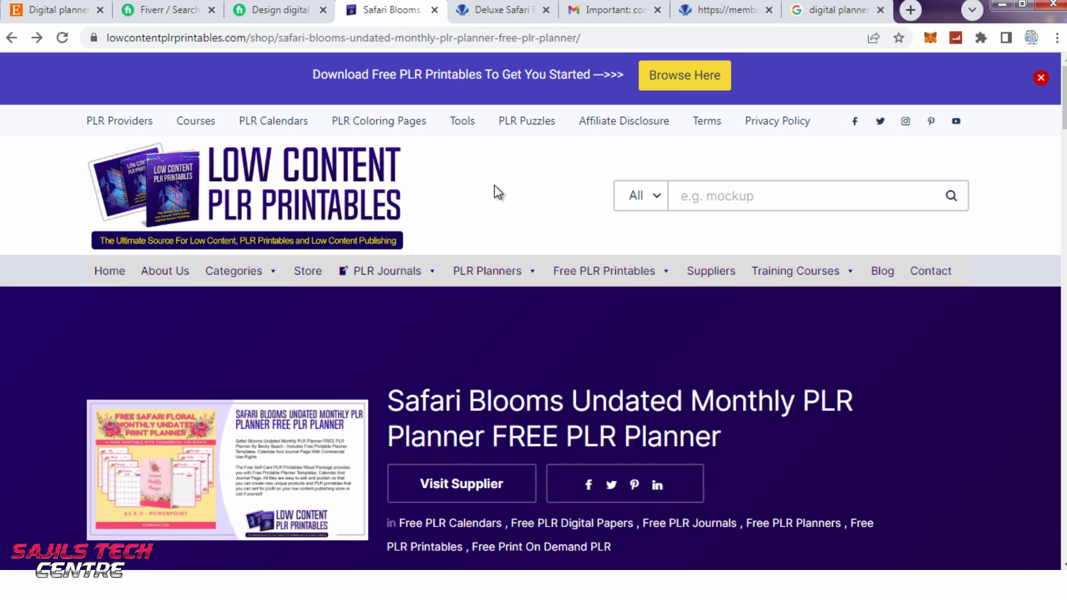
scroll(498, 191, "down", 5)
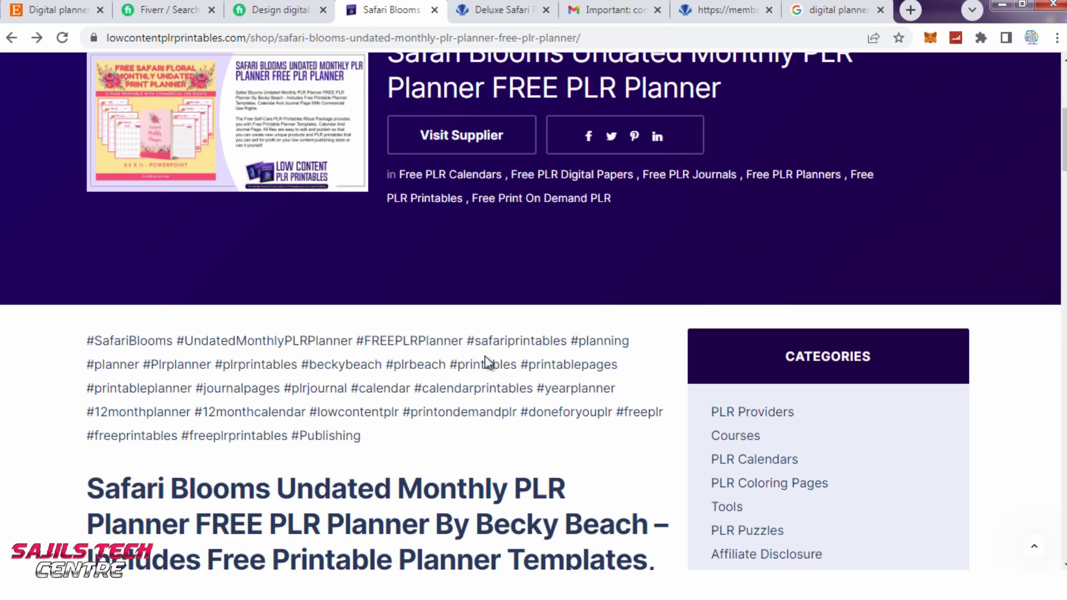
scroll(486, 358, "down", 10)
scroll(528, 311, "down", 15)
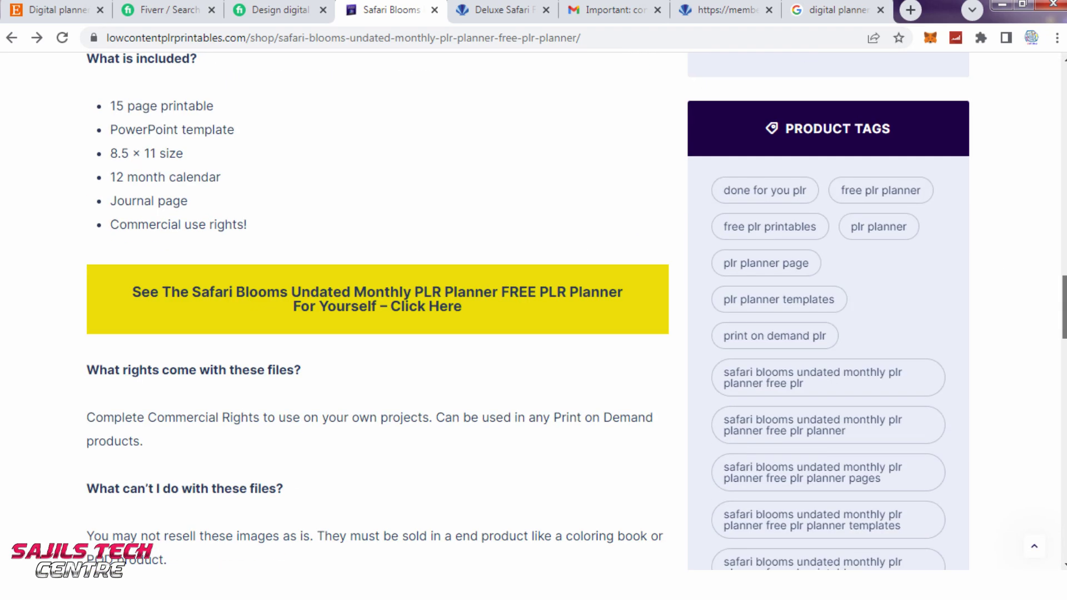
scroll(492, 260, "up", 15)
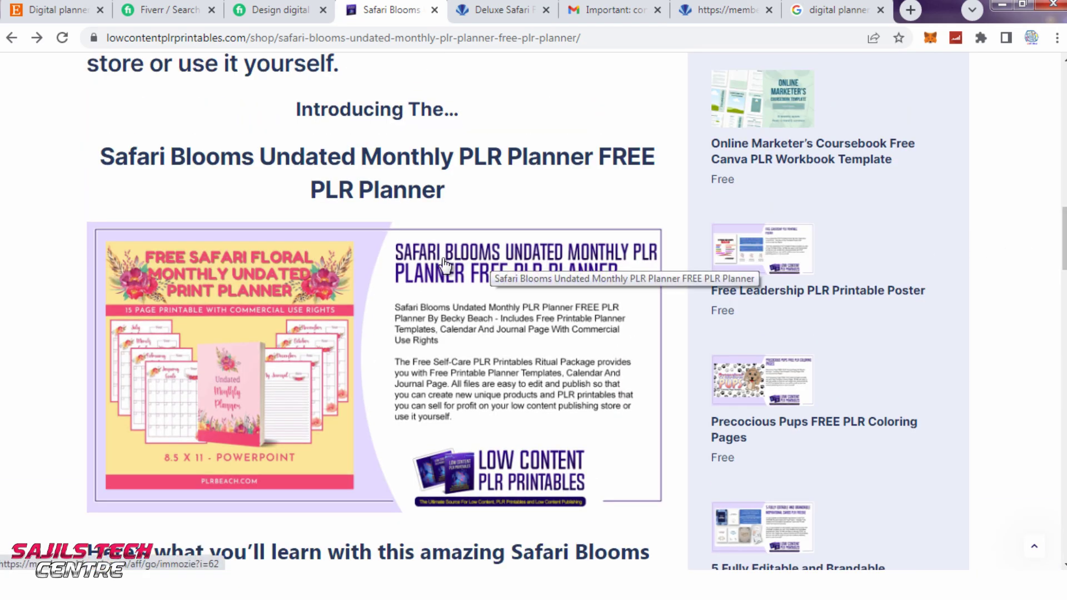
left_click(56, 9)
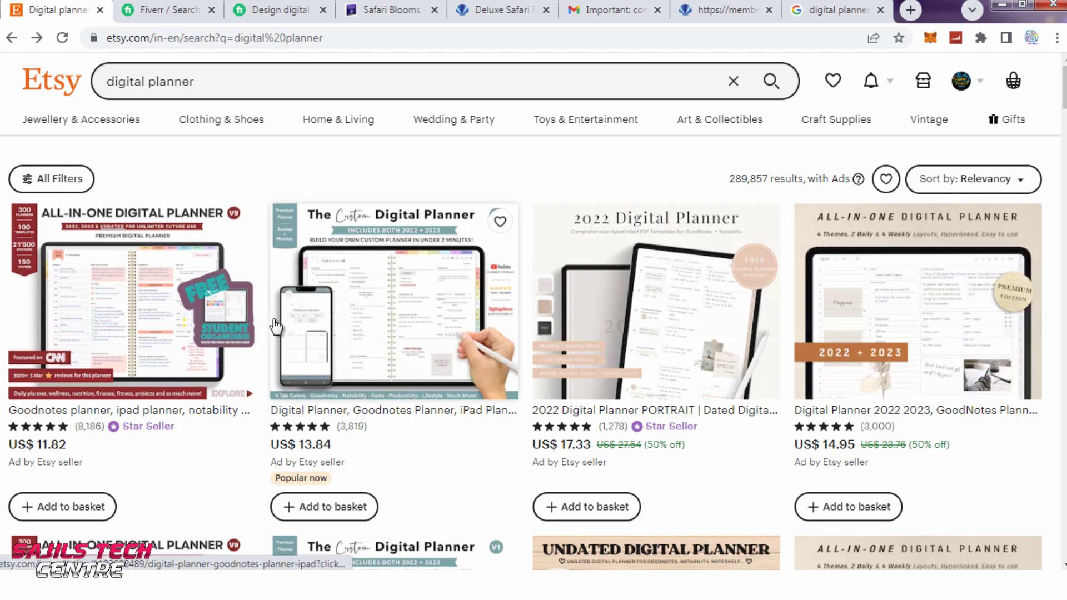
Return to the Safari Blooms Undated Monthly PLR Planner page on Low Content PLR Printables.
left_click(393, 6)
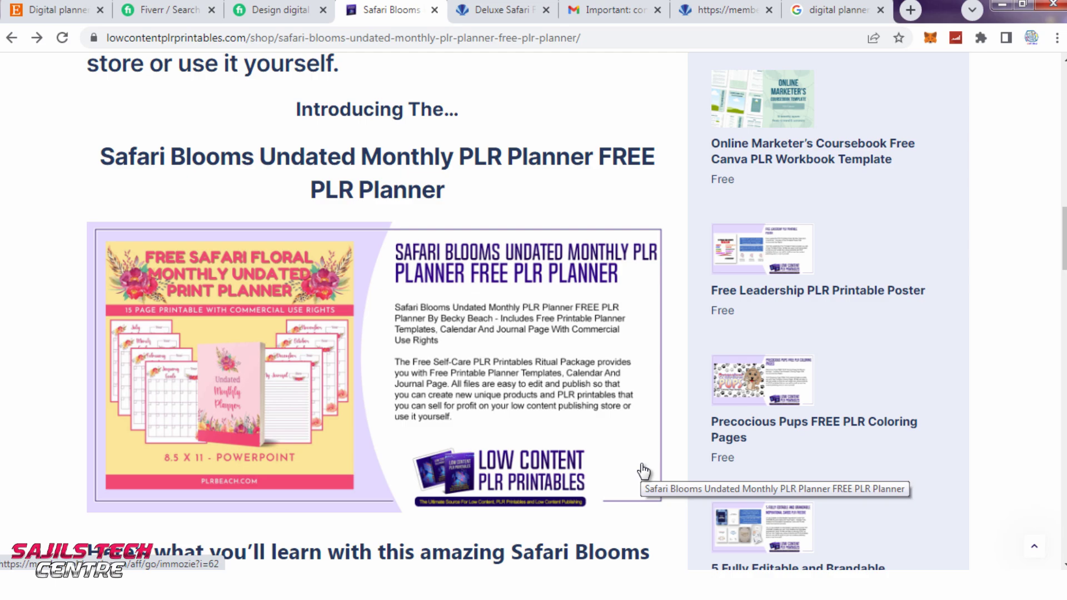
Scroll through the Safari Blooms planner product page to review its details.
scroll(643, 471, "up", 10)
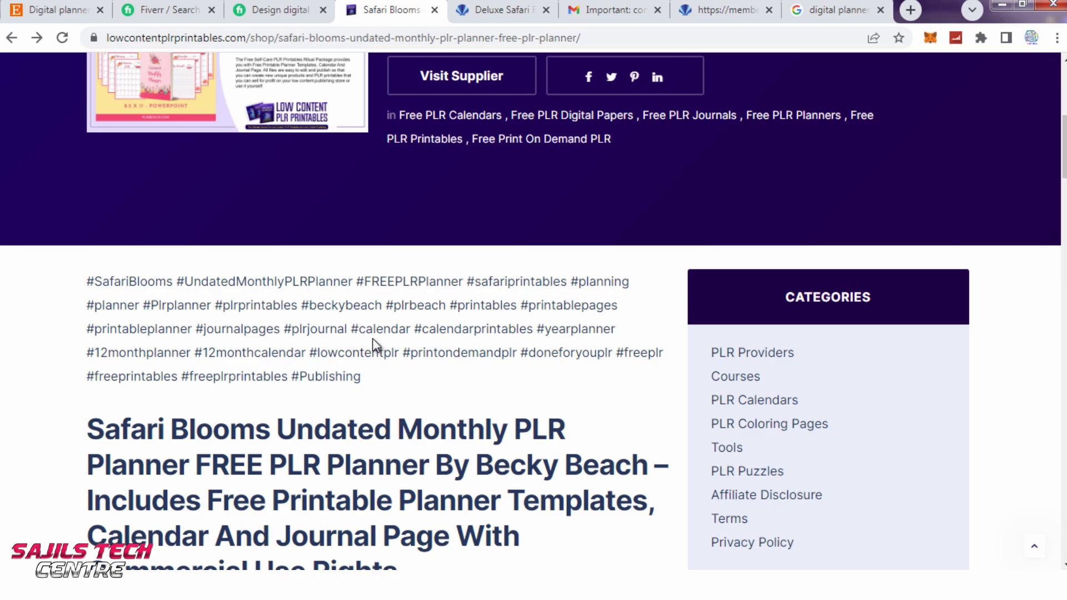
scroll(372, 338, "up", 7)
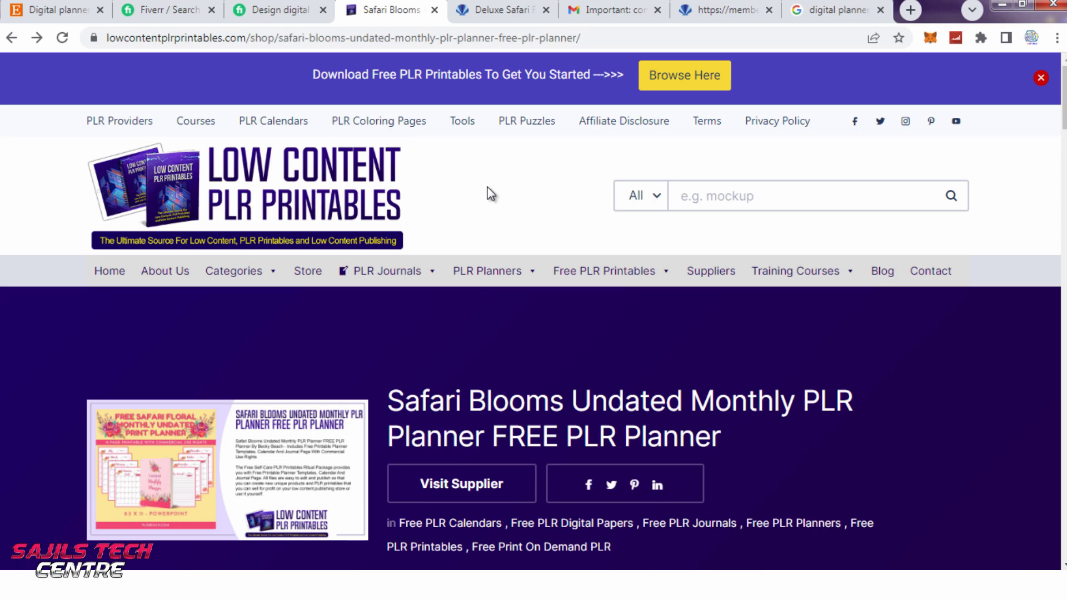
scroll(522, 379, "down", 10)
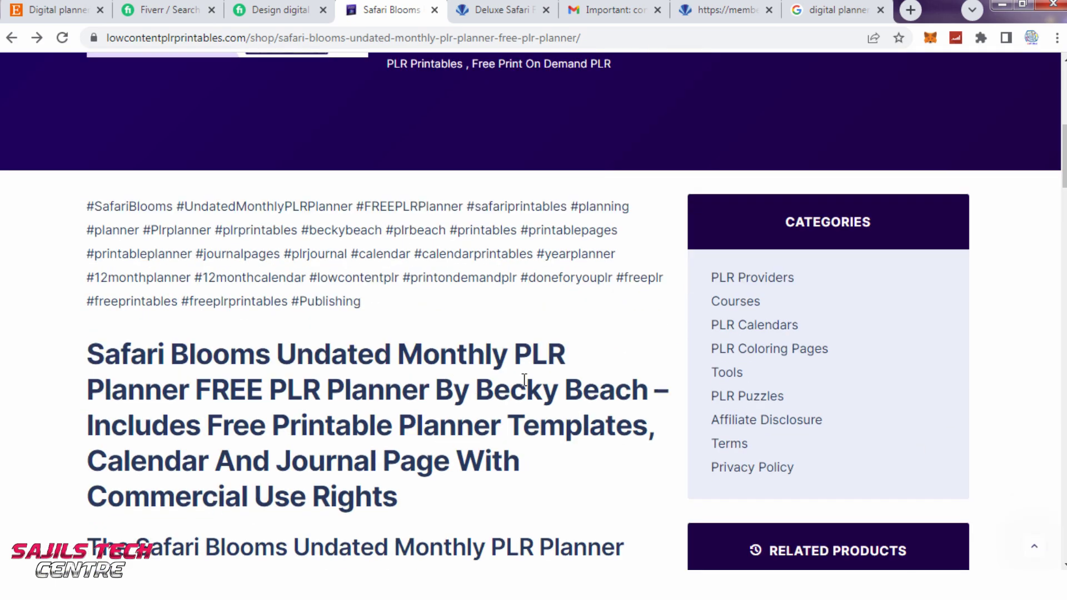
scroll(524, 379, "down", 15)
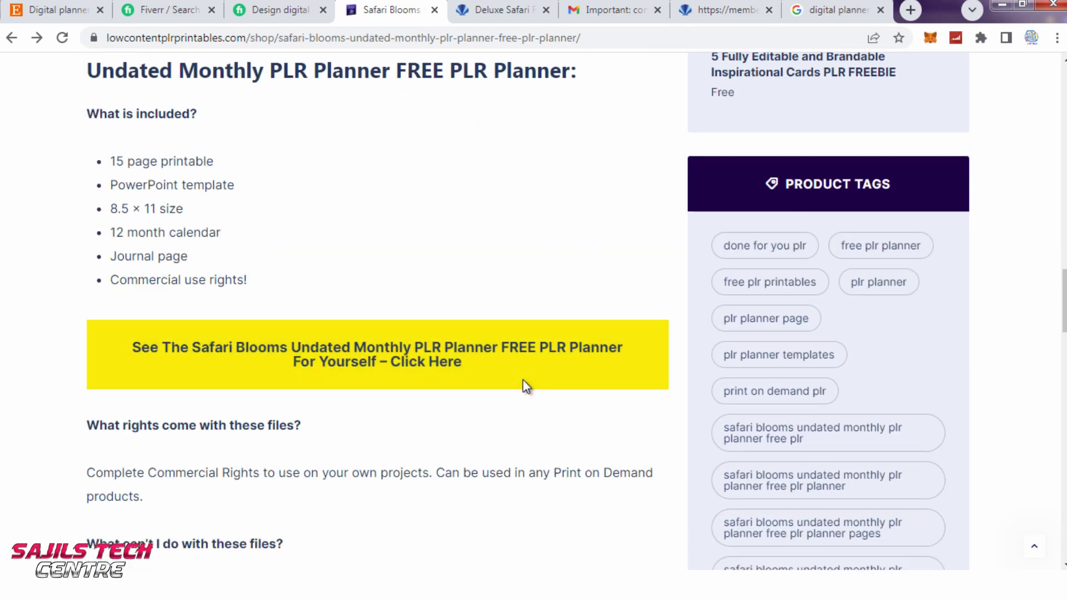
scroll(531, 264, "up", 6)
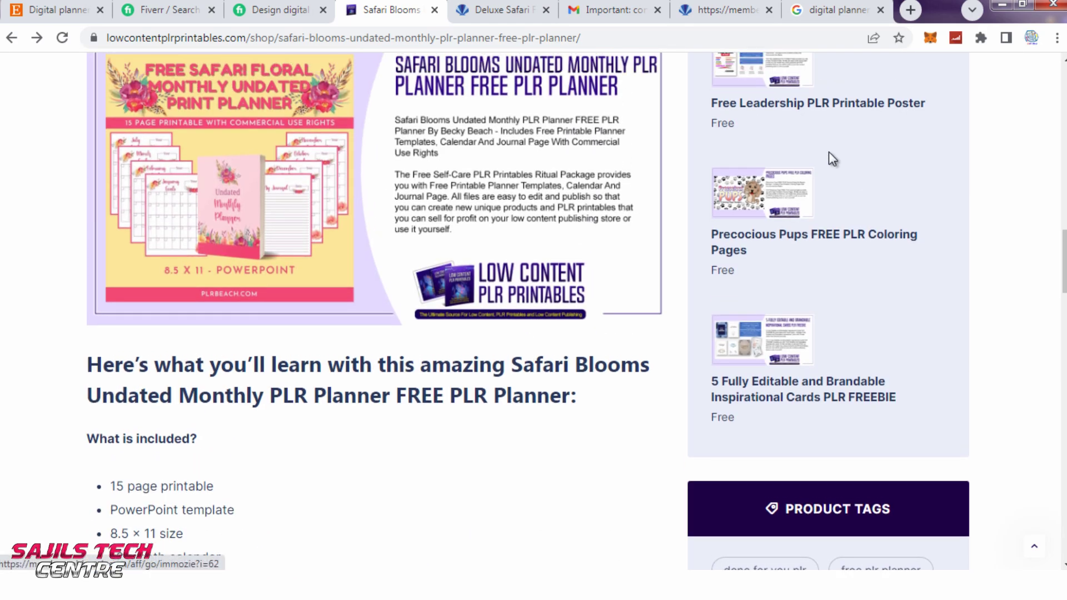
scroll(717, 226, "down", 6)
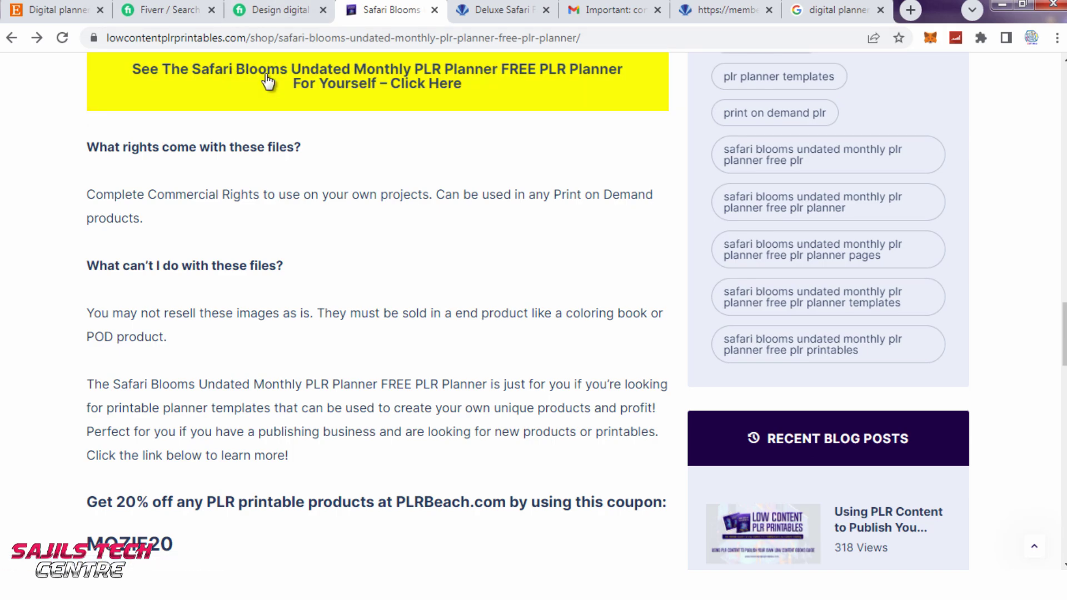
View the PLR Beach Deluxe Safari bundle offer with its features, bonuses and demo videos.
left_click(496, 10)
scroll(661, 216, "up", 10)
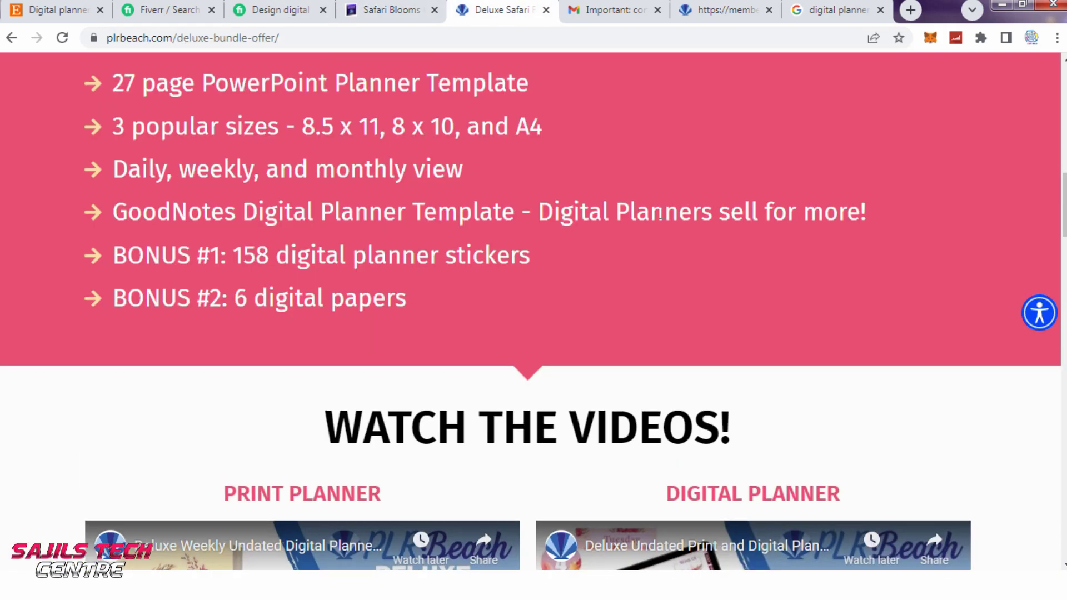
scroll(661, 214, "down", 15)
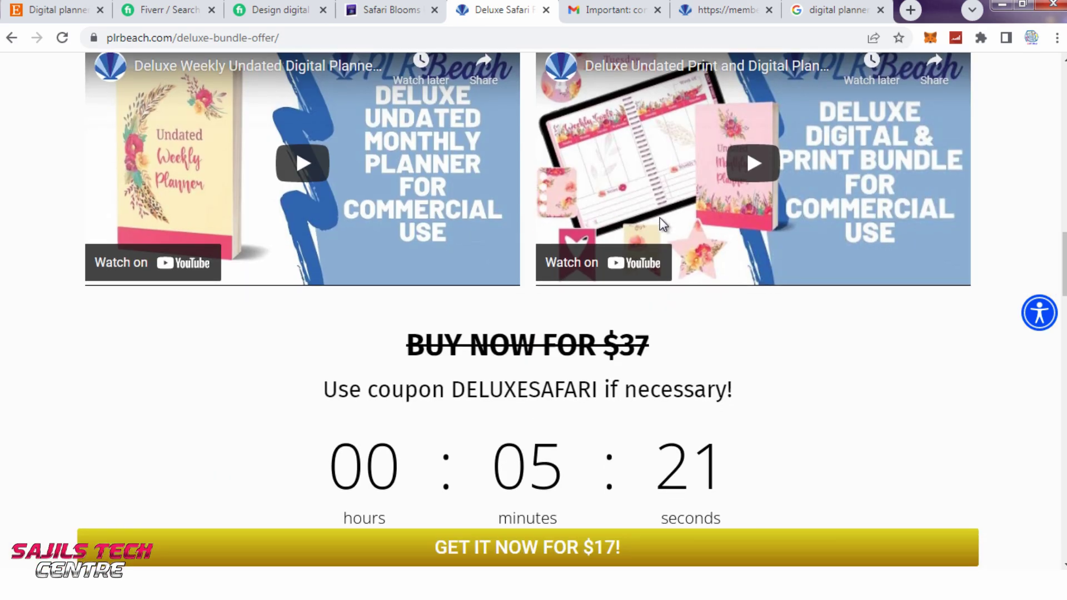
scroll(660, 219, "down", 3)
scroll(660, 220, "up", 20)
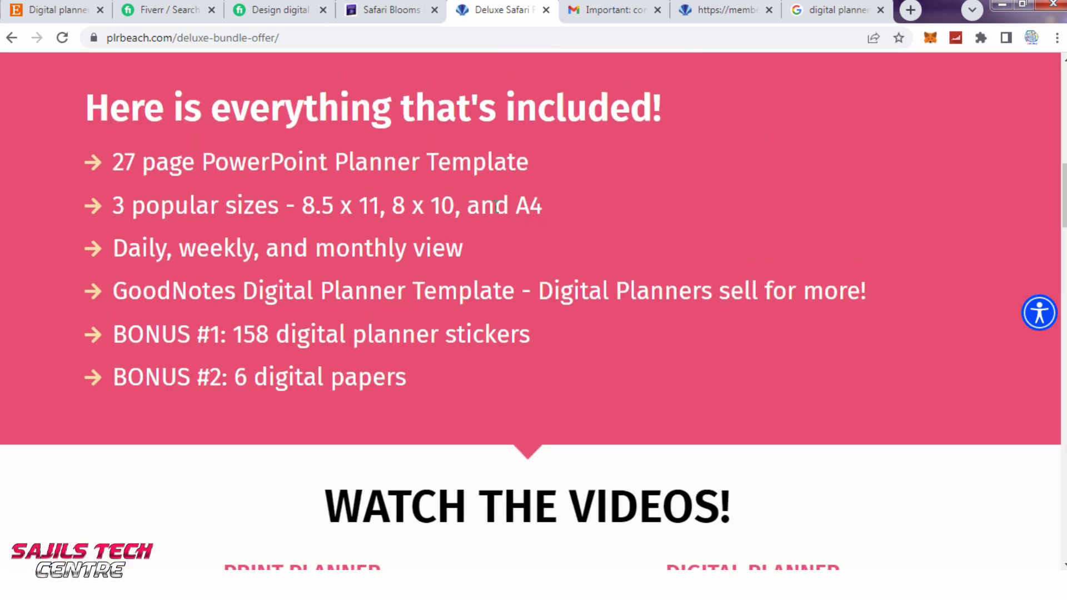
Confirm the PLR Beach subscription from the Gmail confirmation email.
left_click(616, 8)
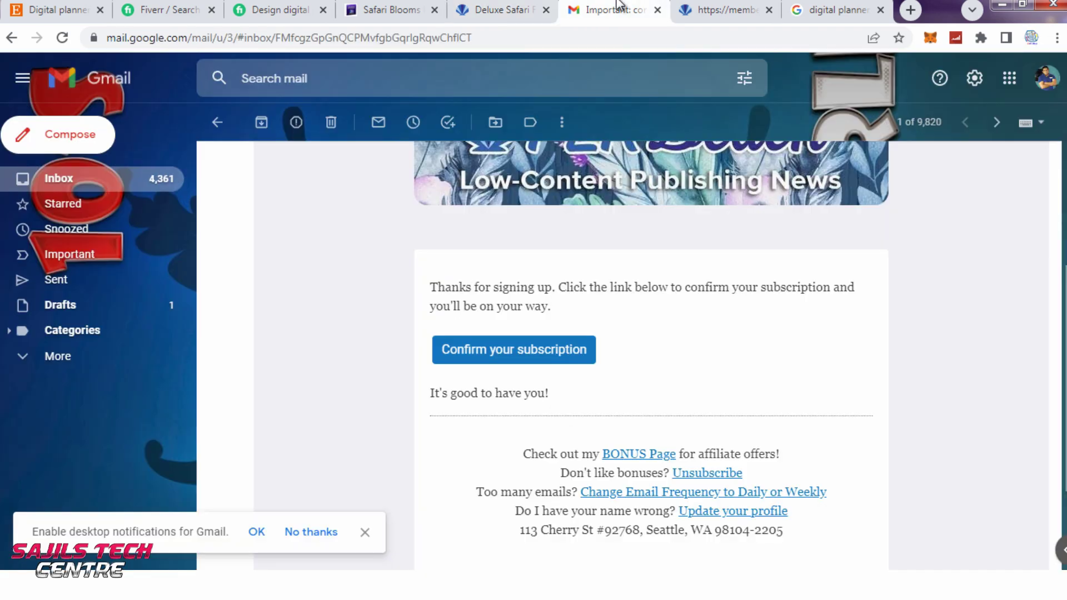
scroll(722, 283, "up", 3)
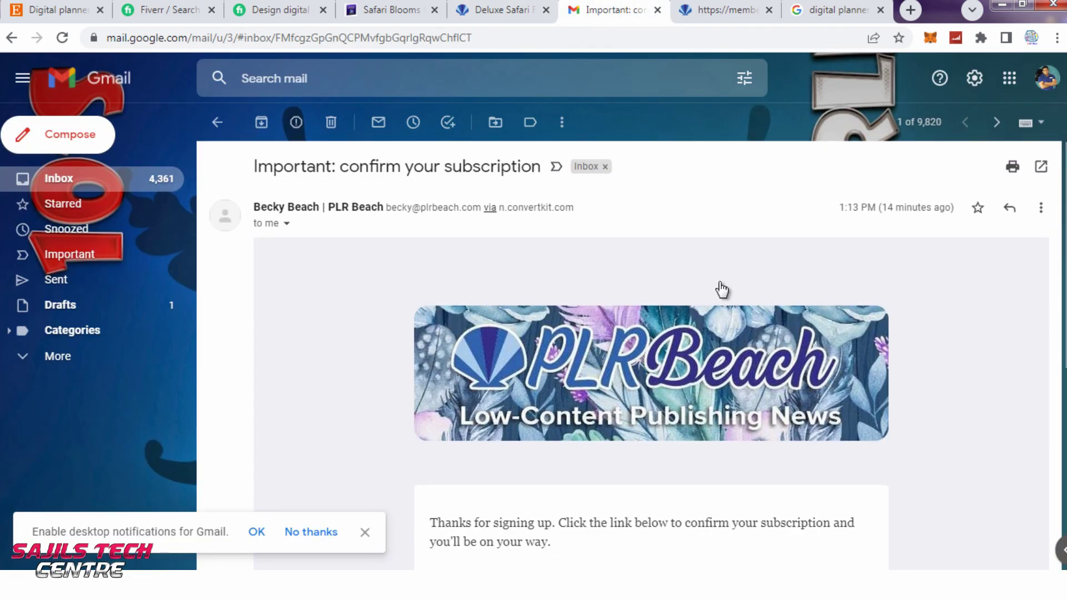
scroll(667, 277, "down", 4)
scroll(805, 318, "up", 1)
scroll(802, 319, "up", 1)
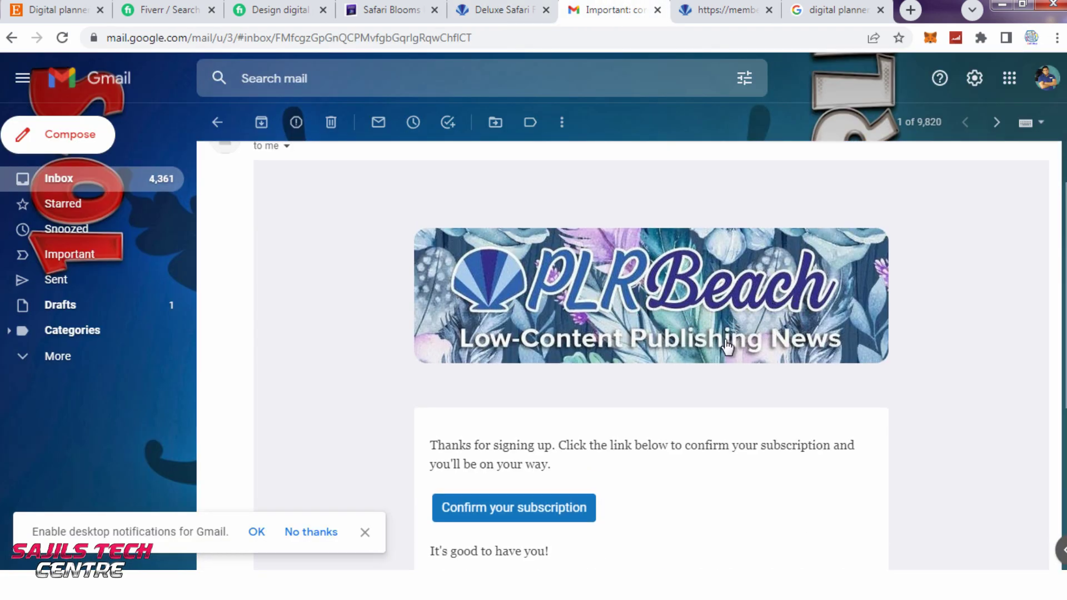
scroll(703, 402, "down", 1)
left_click(566, 357)
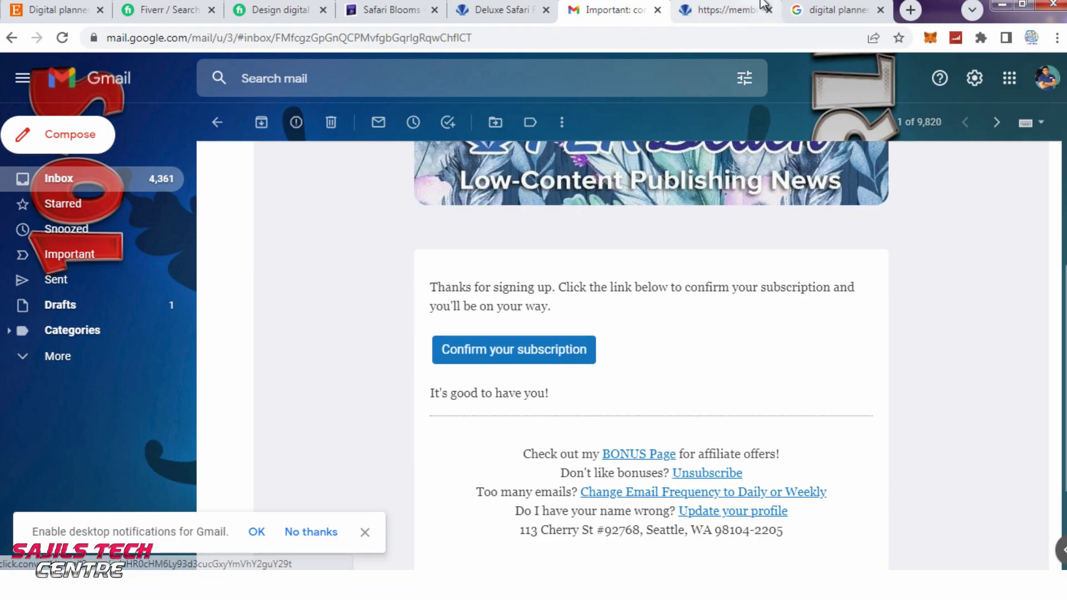
scroll(729, 272, "down", 3)
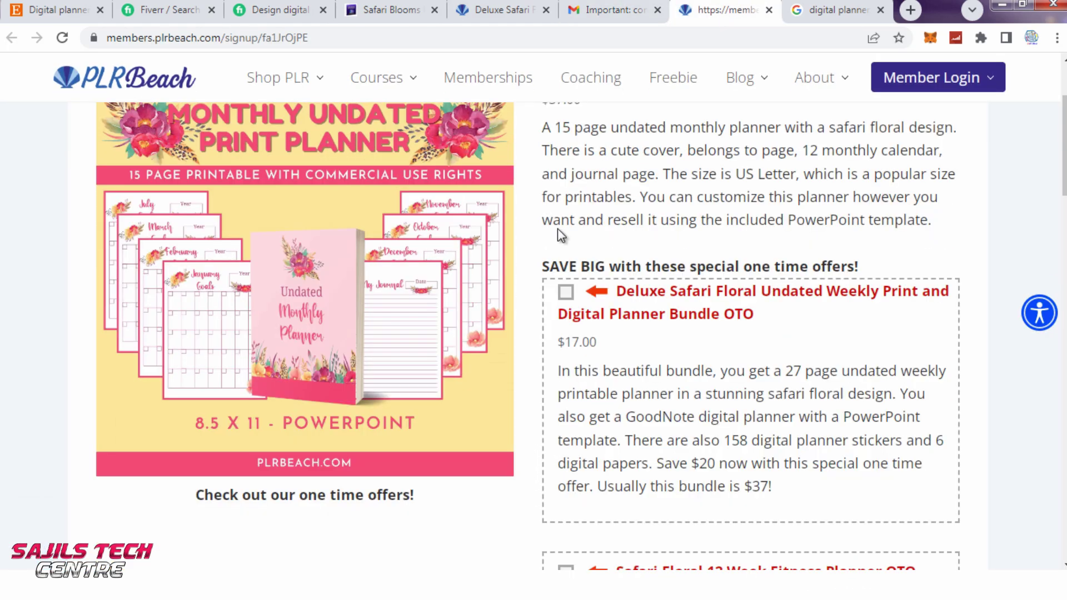
Fill the signup form's name and e-mail fields from saved contact details.
scroll(745, 296, "down", 6)
scroll(751, 312, "down", 11)
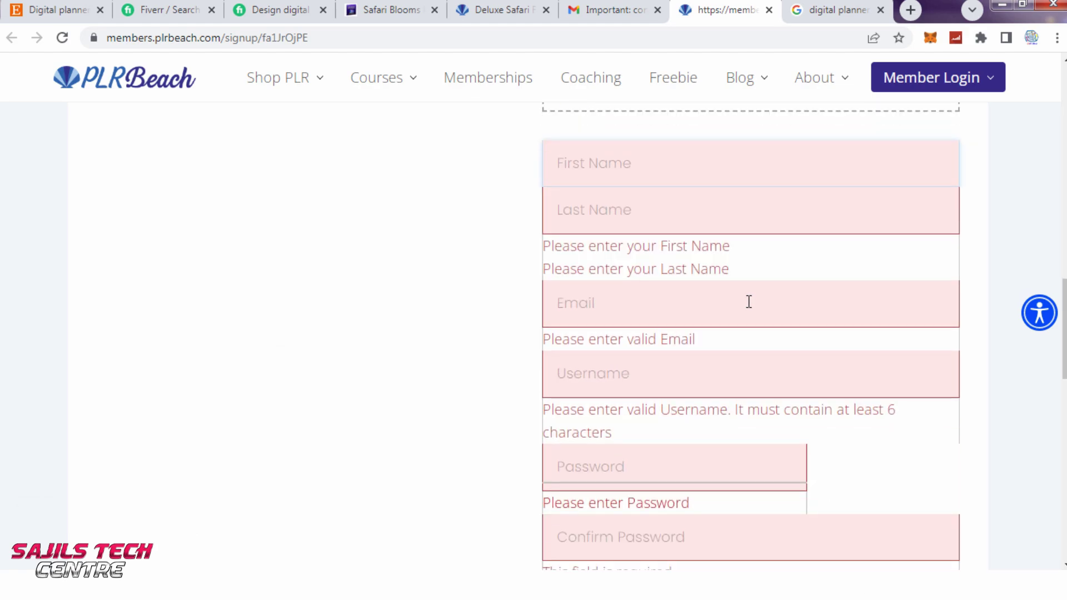
scroll(805, 226, "up", 9)
scroll(805, 241, "down", 10)
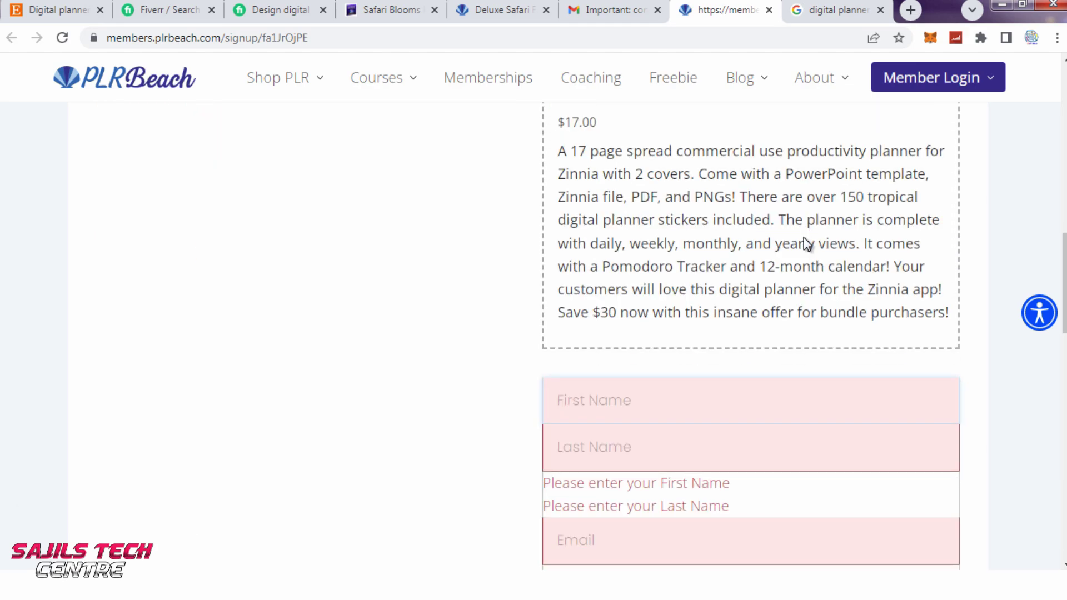
scroll(804, 235, "up", 3)
left_click(622, 252)
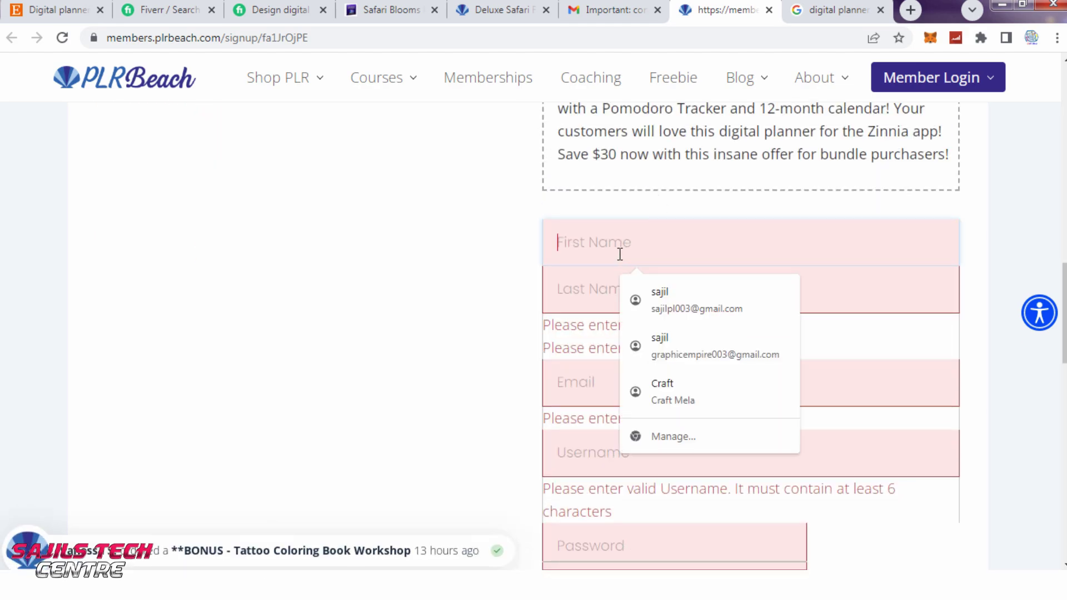
left_click(657, 299)
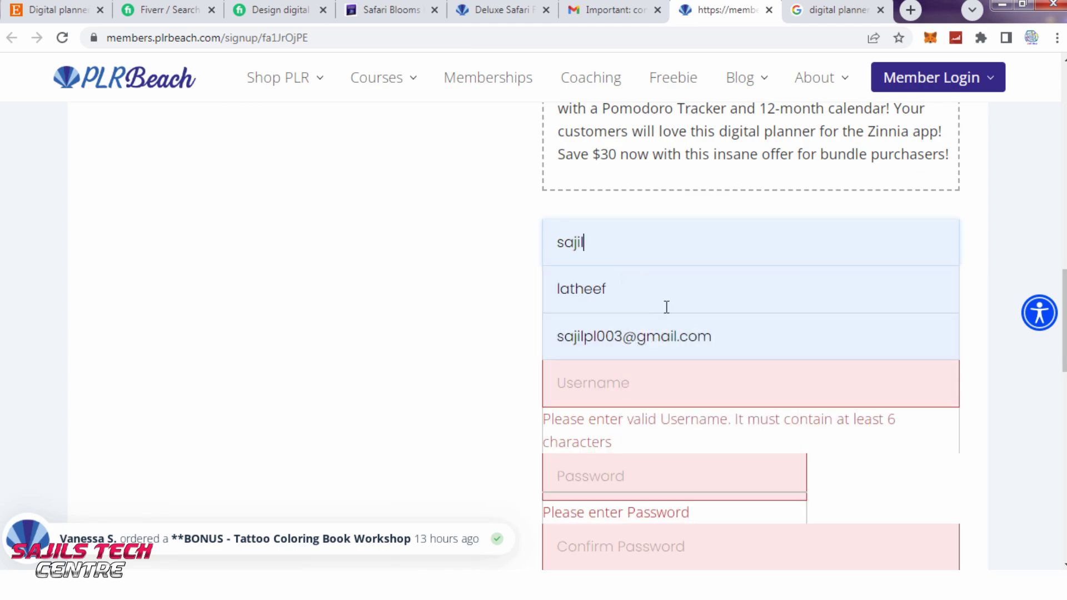
Enter a username and account password, then submit the free Safari Floral planner signup.
left_click(640, 385)
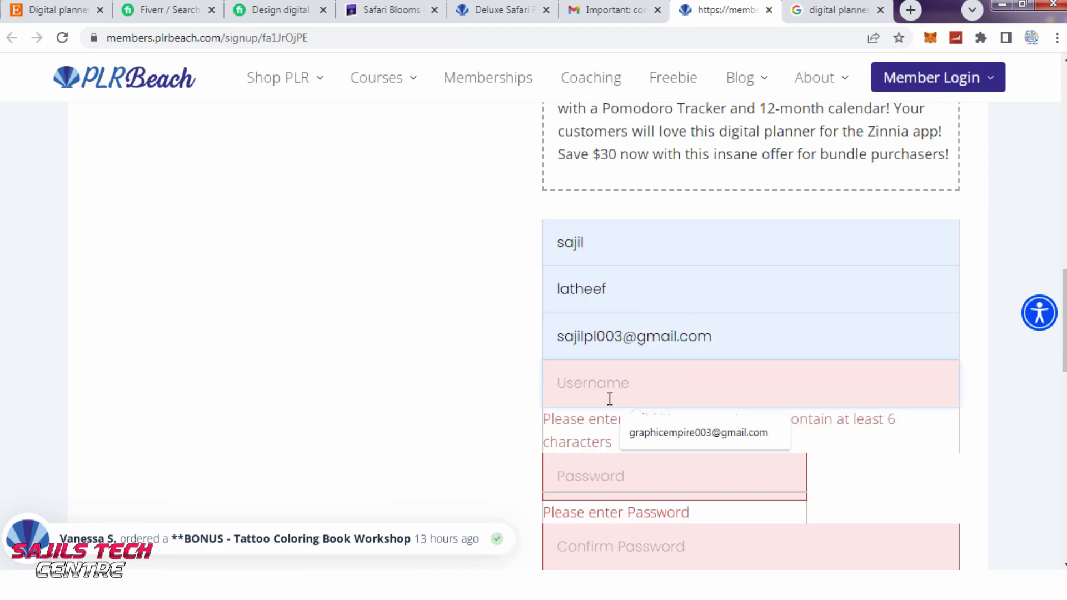
scroll(869, 425, "down", 4)
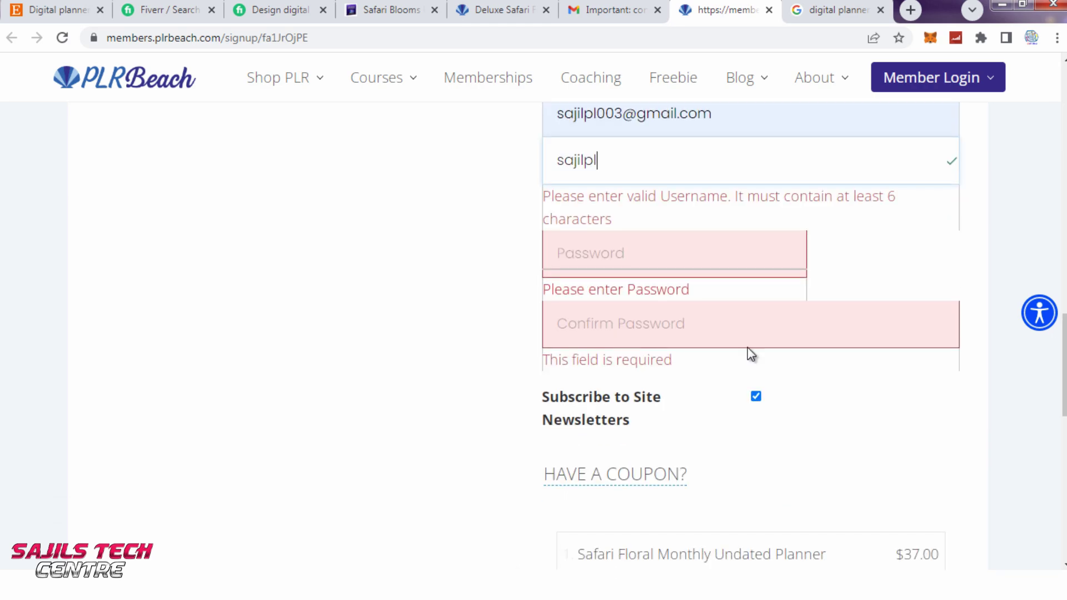
left_click(789, 317)
scroll(789, 316, "down", 4)
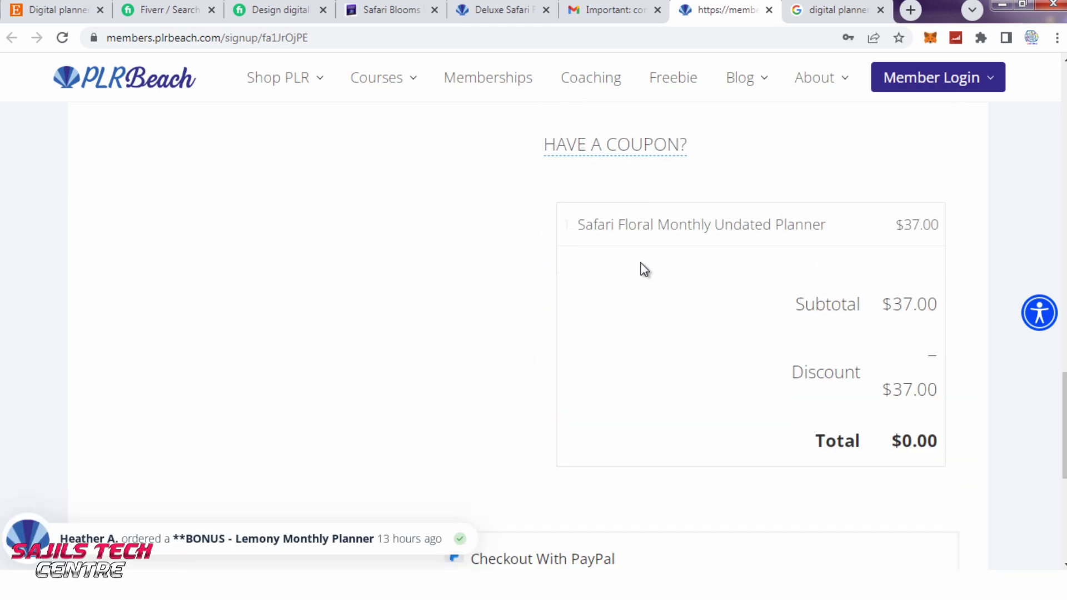
scroll(638, 267, "up", 10)
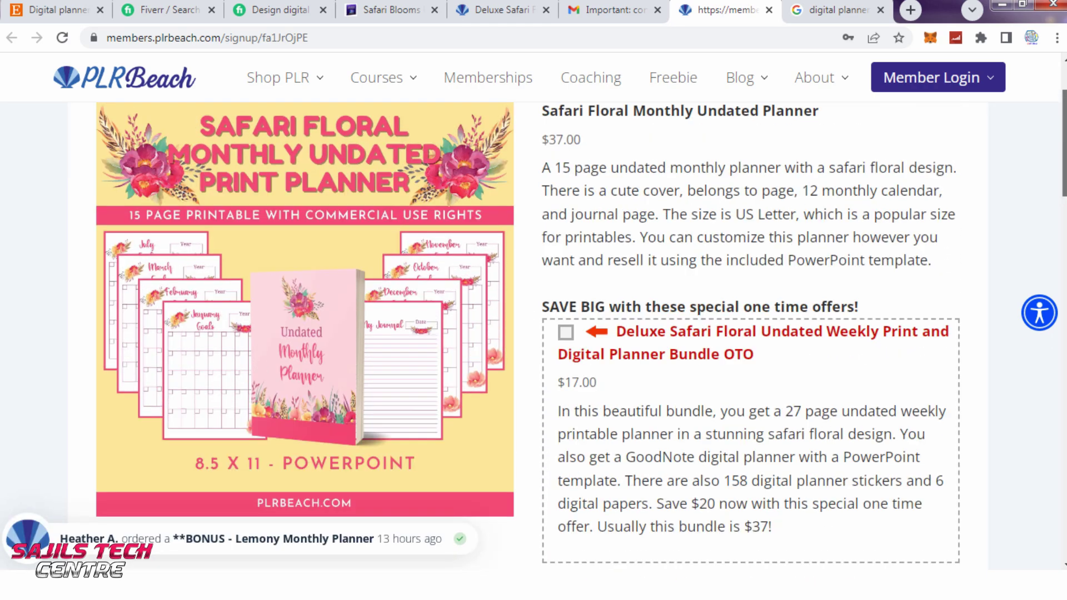
scroll(648, 302, "up", 1)
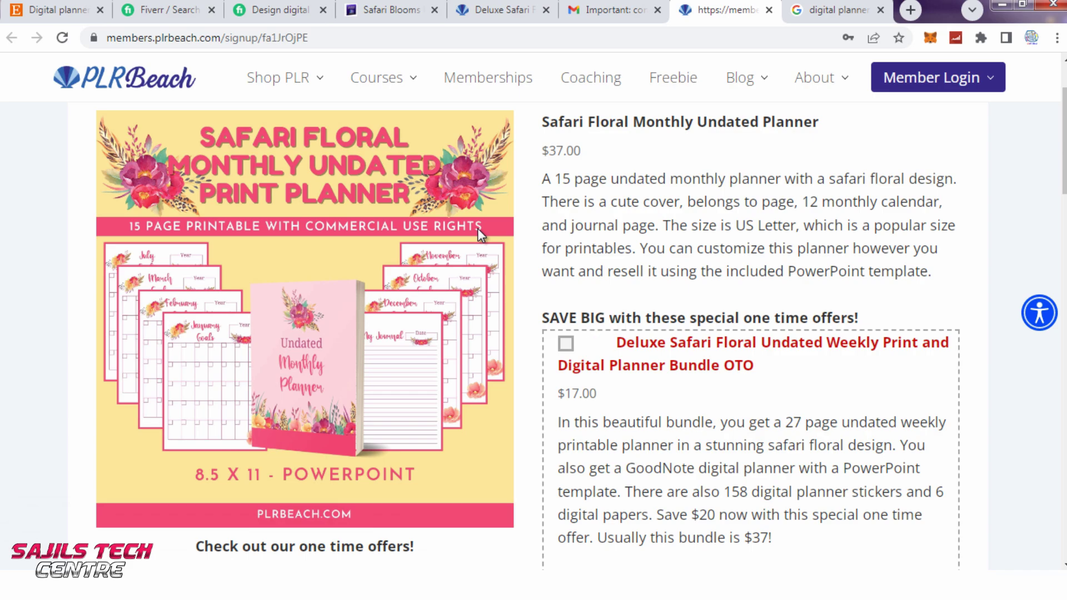
scroll(916, 356, "down", 20)
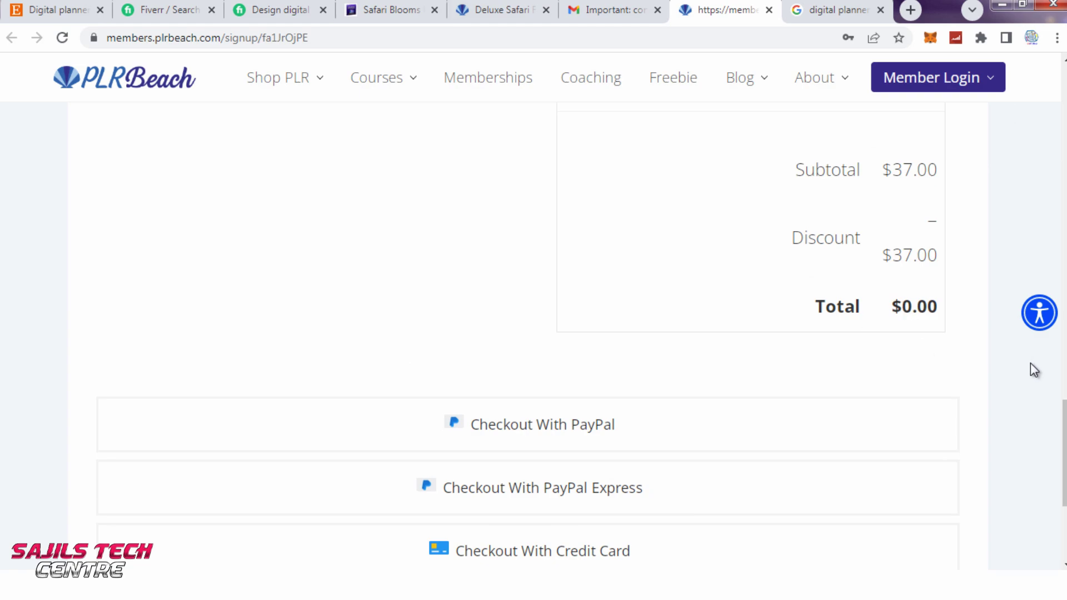
left_click_drag(1058, 416, 1045, 461)
left_click(567, 405)
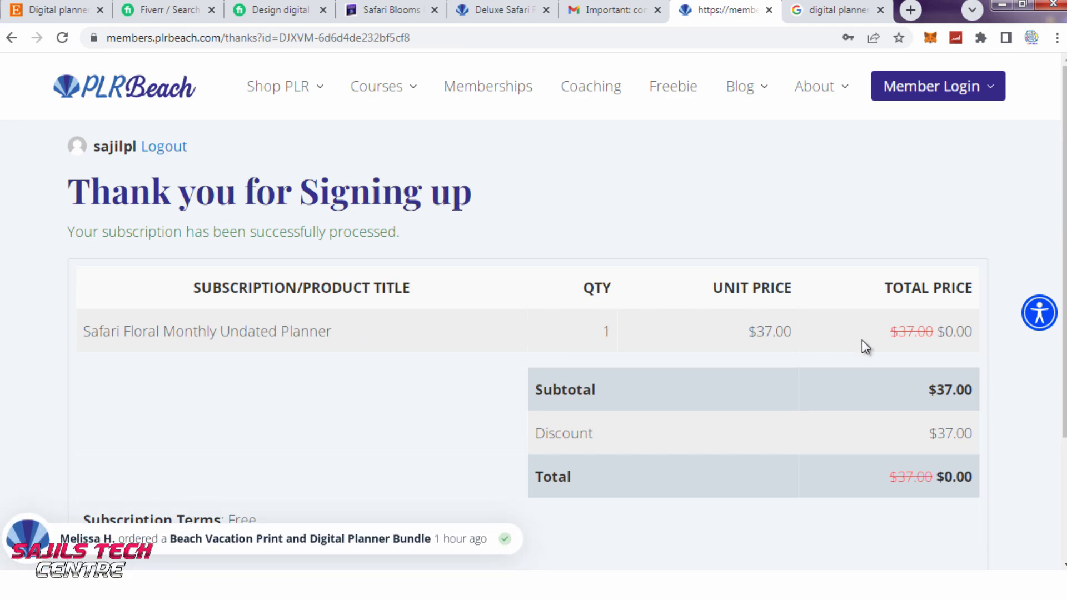
Go to the member's area and download the Safari Floral planner files.
scroll(787, 324, "down", 3)
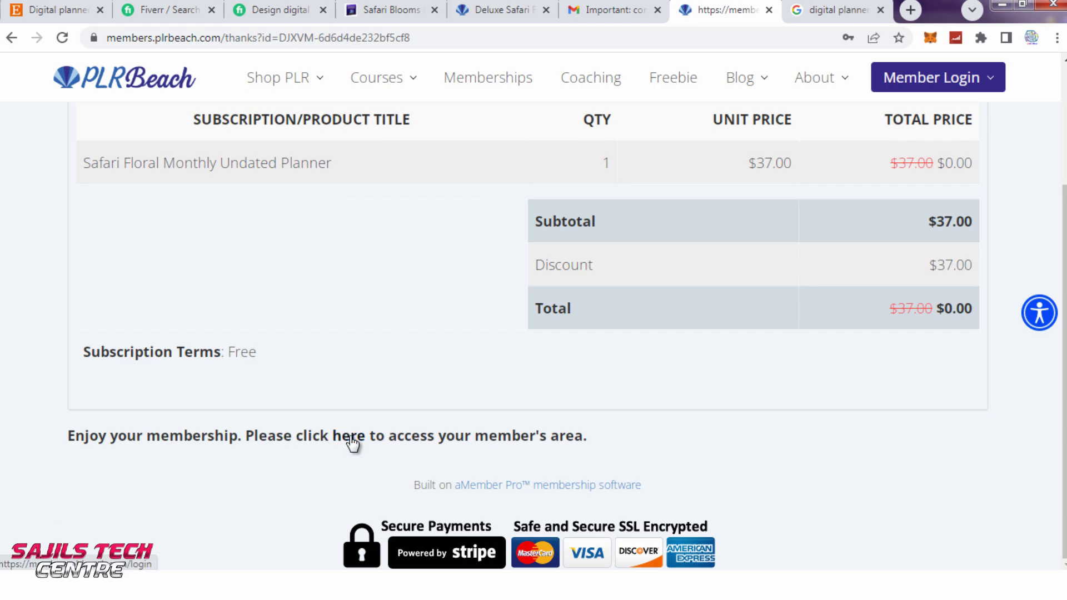
left_click(350, 438)
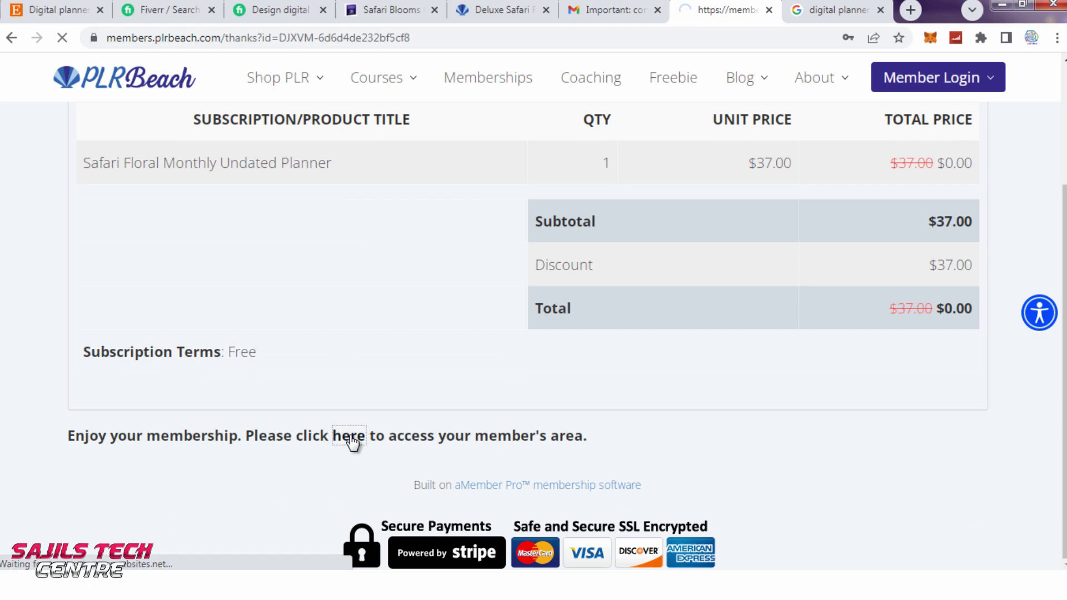
left_click(281, 315)
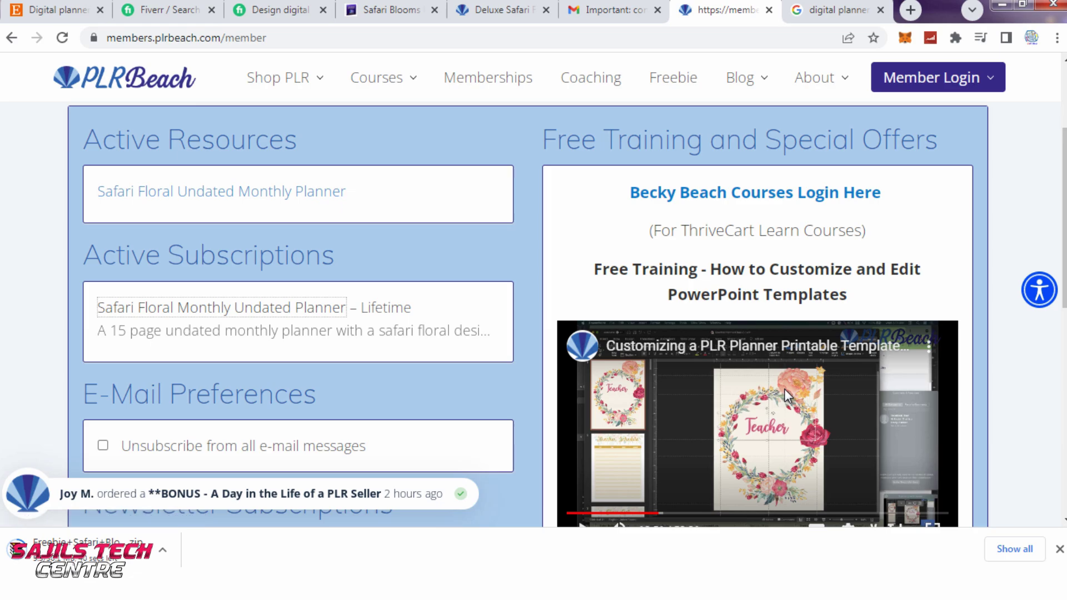
Skip the member-area training video ahead to 13:49, then return to Etsy's digital planner results.
scroll(785, 389, "down", 2)
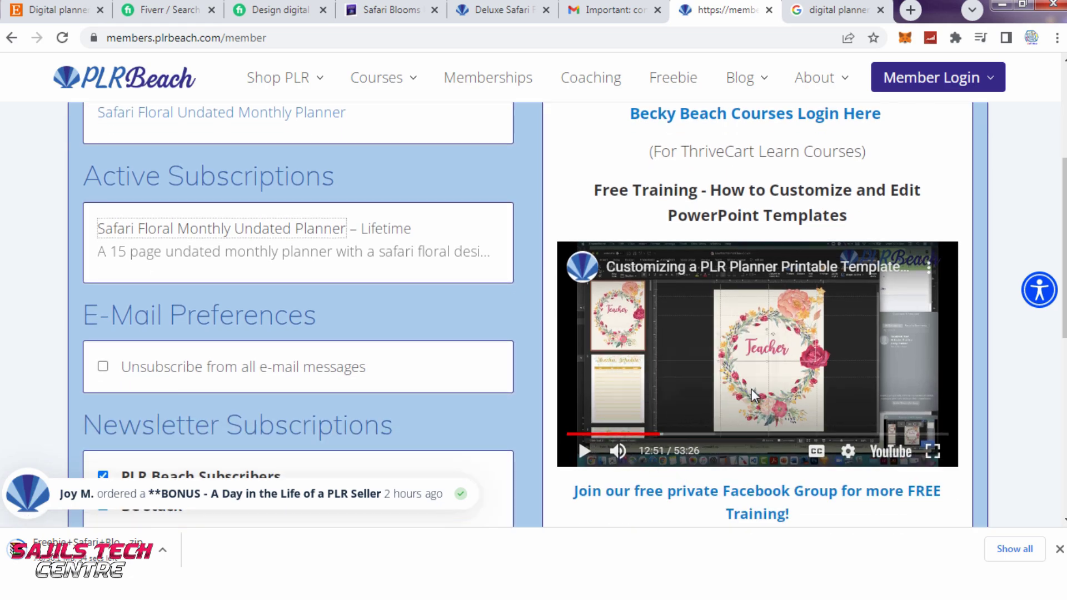
left_click(668, 435)
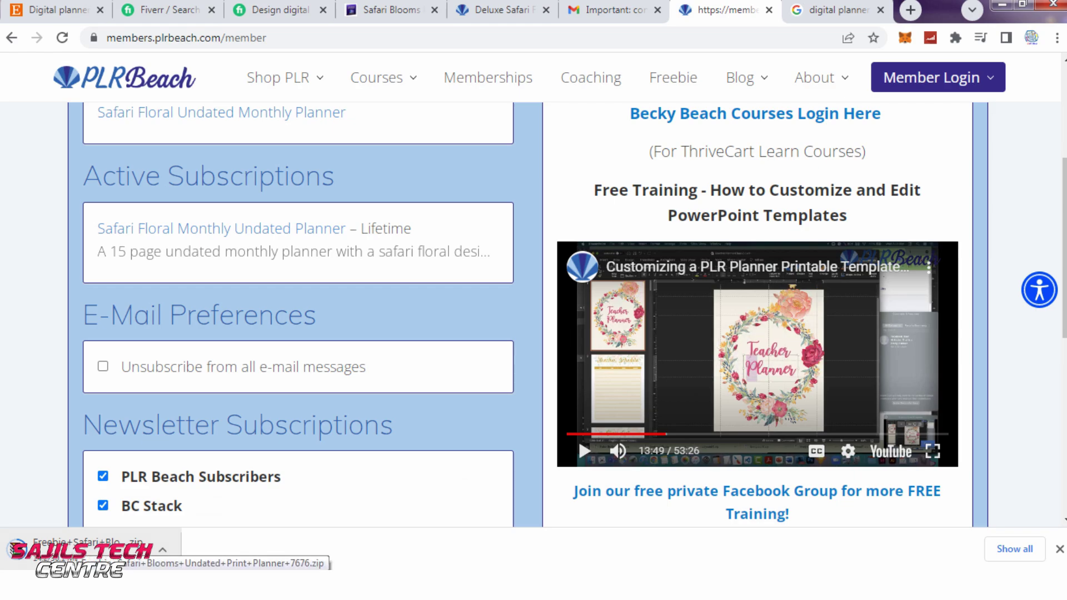
left_click(61, 9)
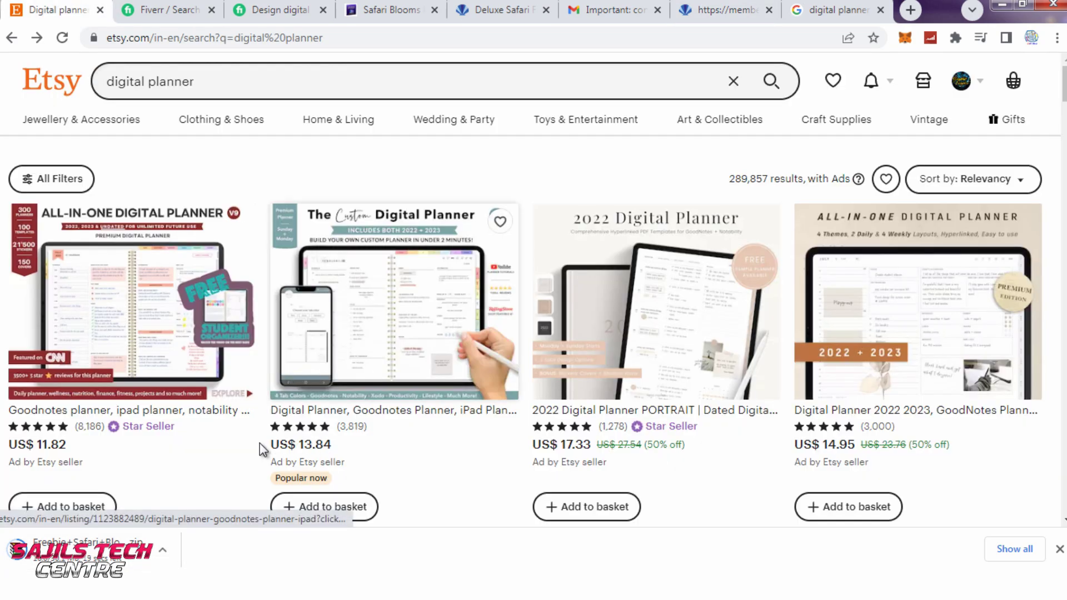
Open the first result, the Goodnotes all-in-one digital planner listing, in a new tab.
right_click(206, 412)
left_click(228, 430)
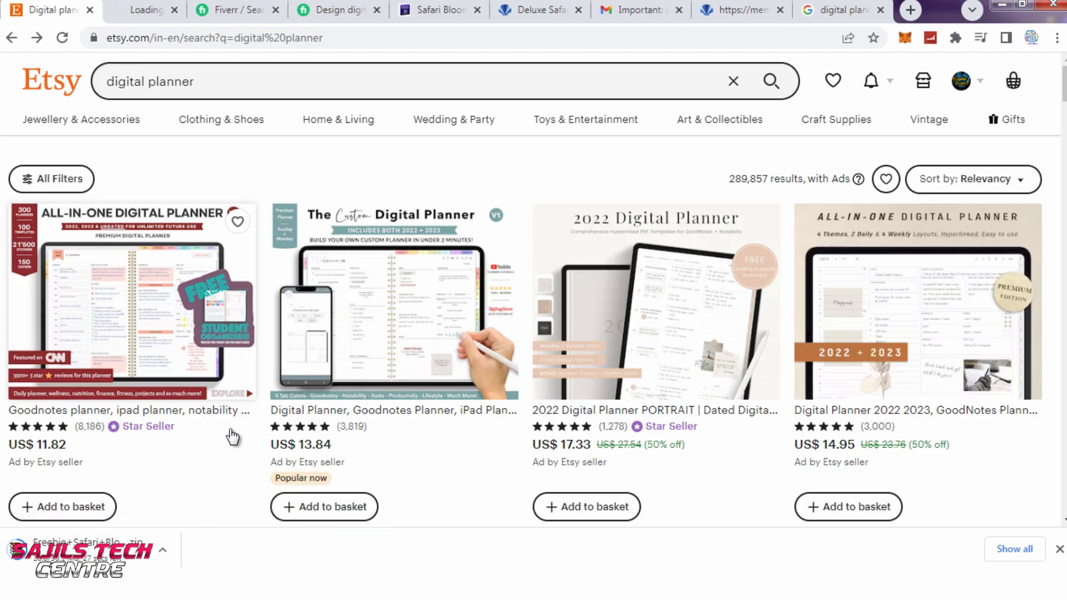
left_click(147, 6)
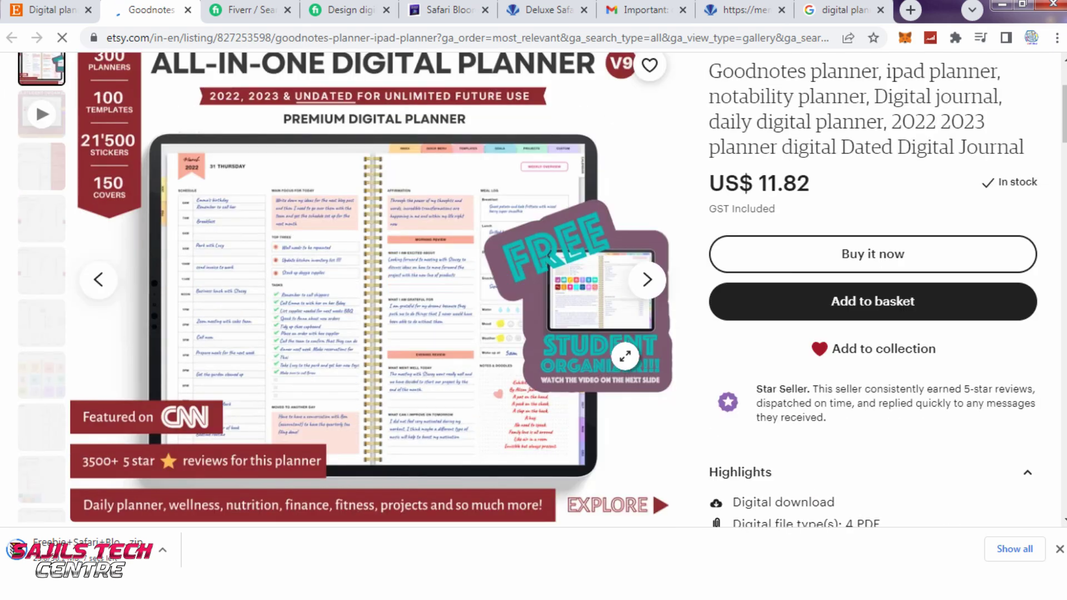
scroll(464, 275, "down", 1)
scroll(323, 304, "down", 6)
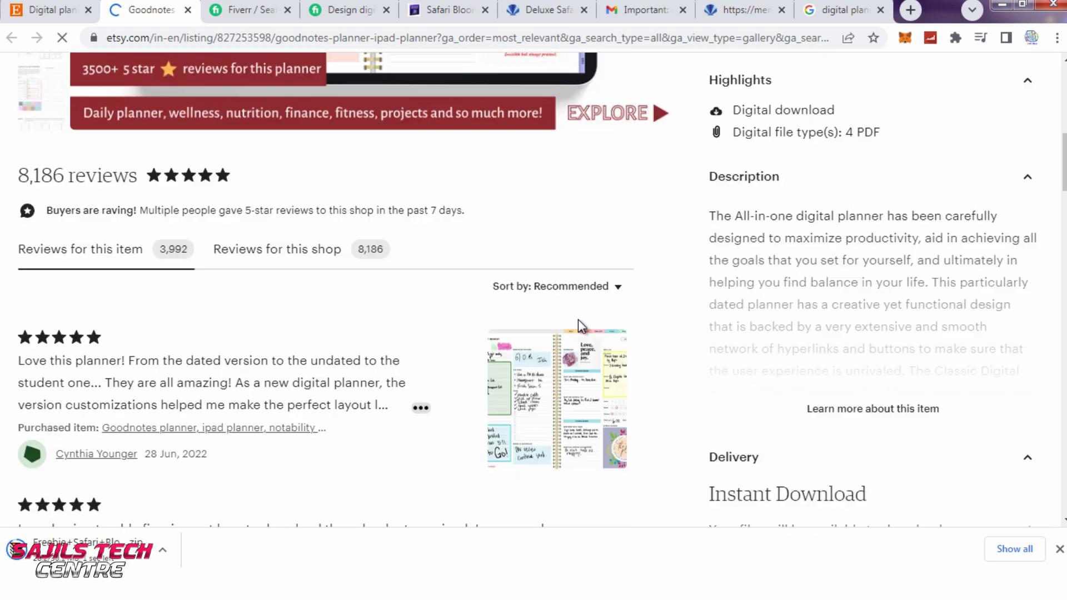
scroll(327, 309, "down", 10)
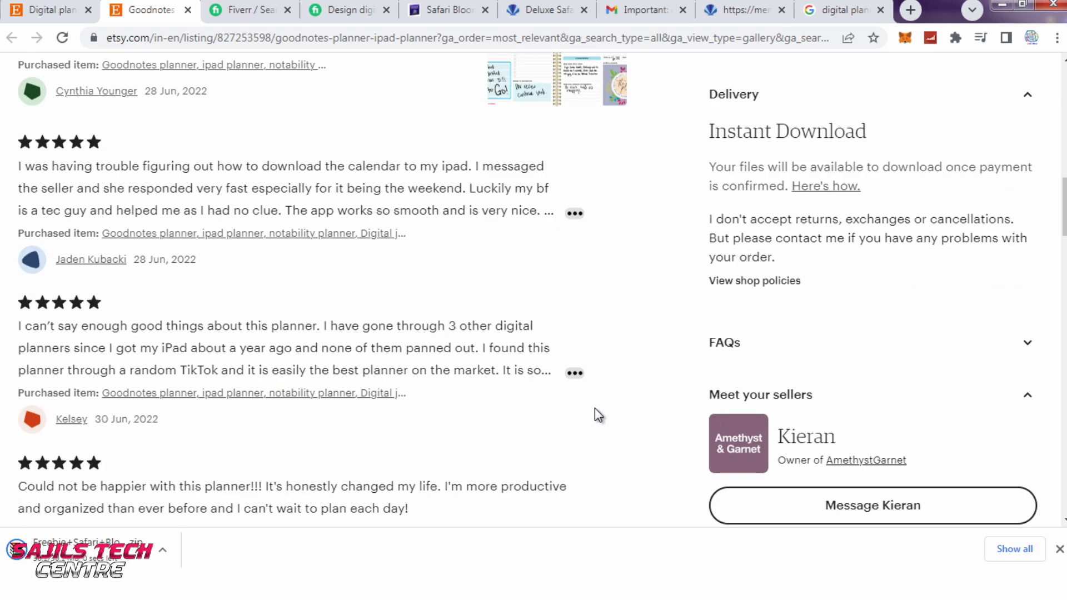
scroll(608, 405, "up", 17)
Browse the listing's reviews, return to the search results, and open the downloaded Safari Blooms zip.
scroll(881, 231, "down", 4)
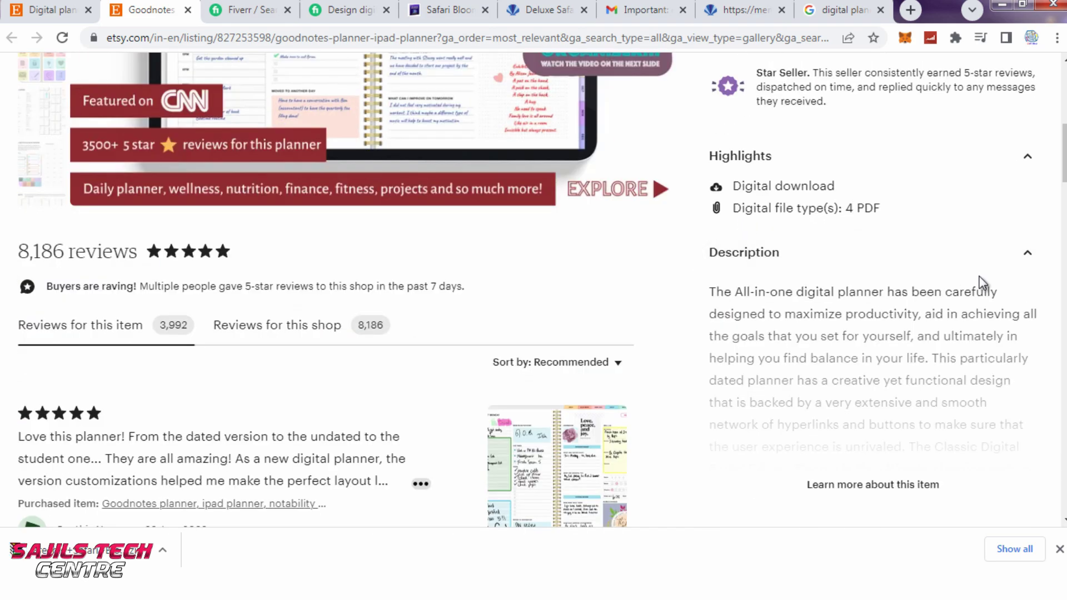
scroll(957, 229, "down", 3)
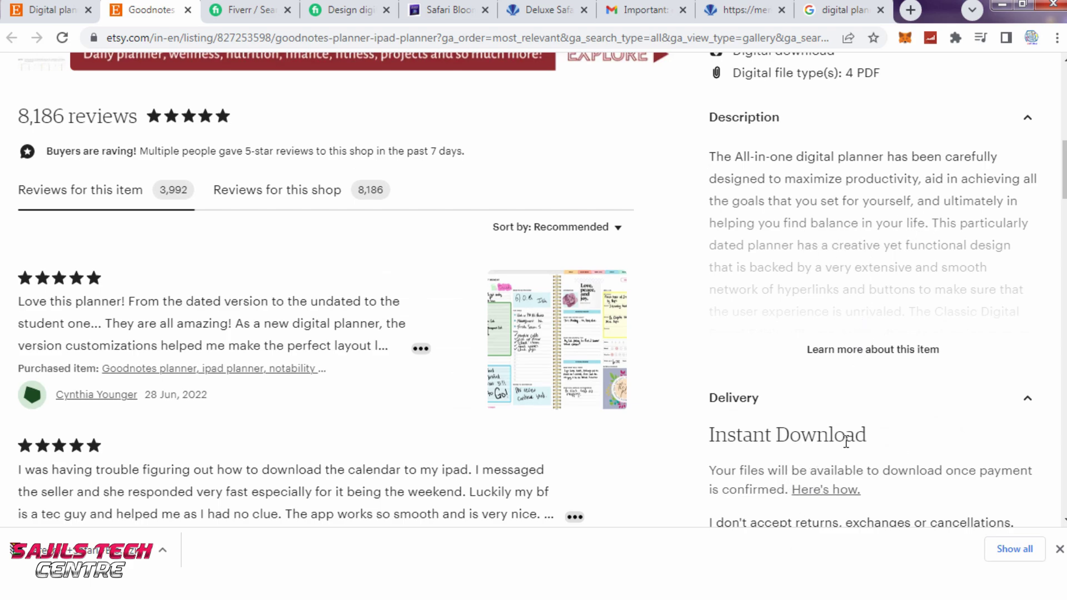
scroll(670, 441, "up", 7)
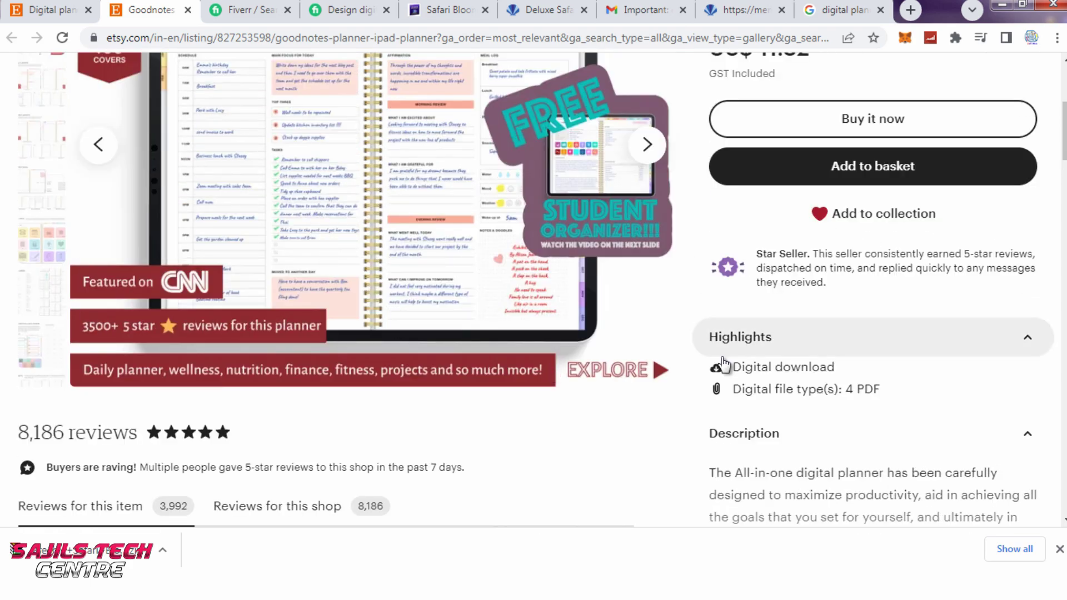
scroll(726, 354, "up", 5)
left_click(66, 9)
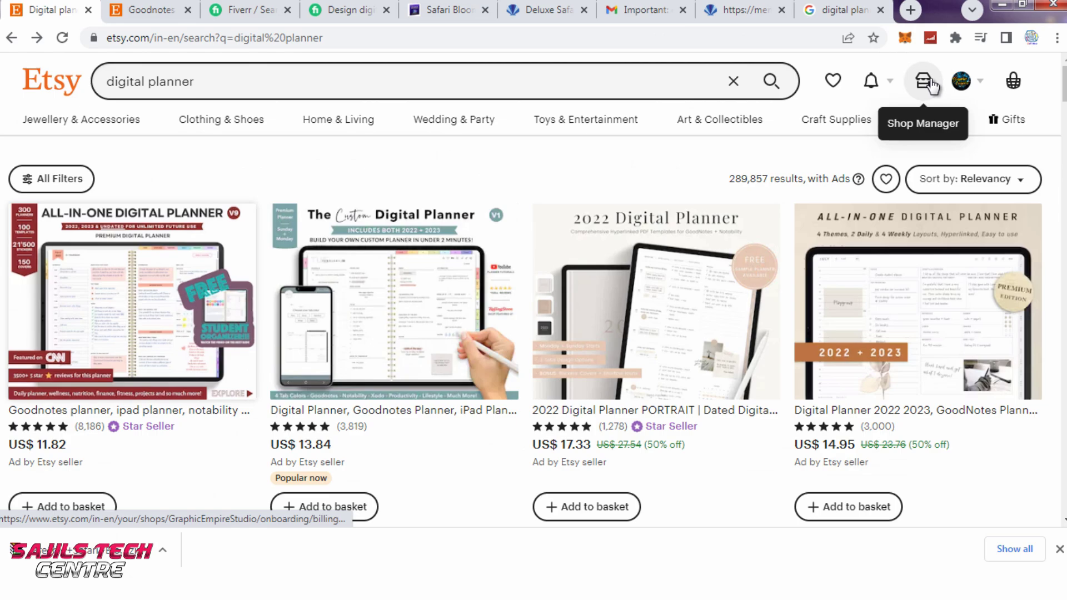
left_click(84, 553)
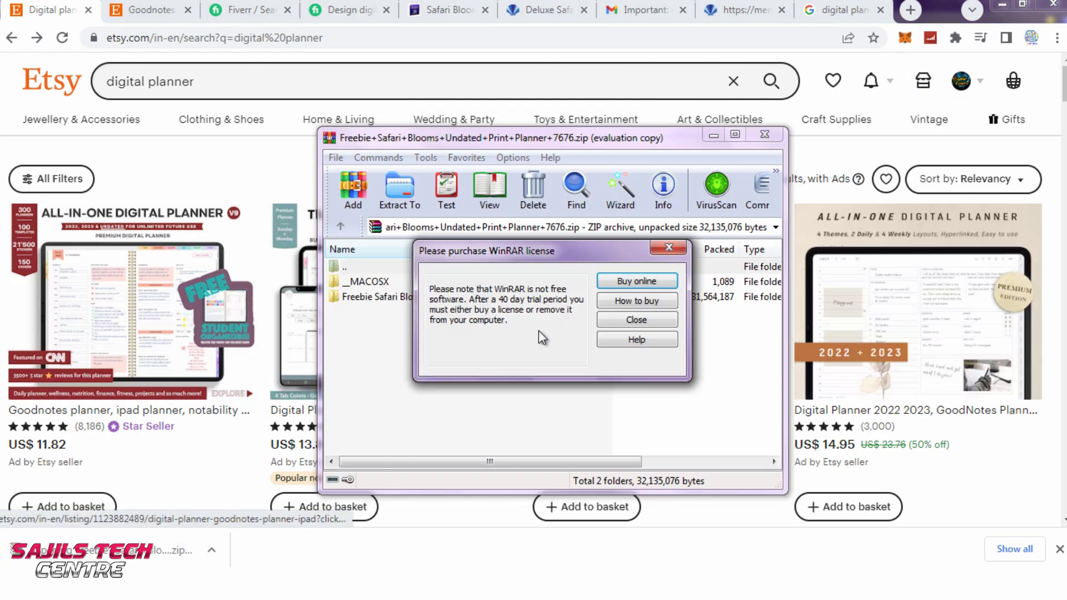
Open SafariBloomsUndatedMonthlyPlanner8.5x11.pptx from the zip's Freebie Safari Blooms > Print Planner folder.
left_click(636, 335)
left_click(489, 295)
double_click(489, 296)
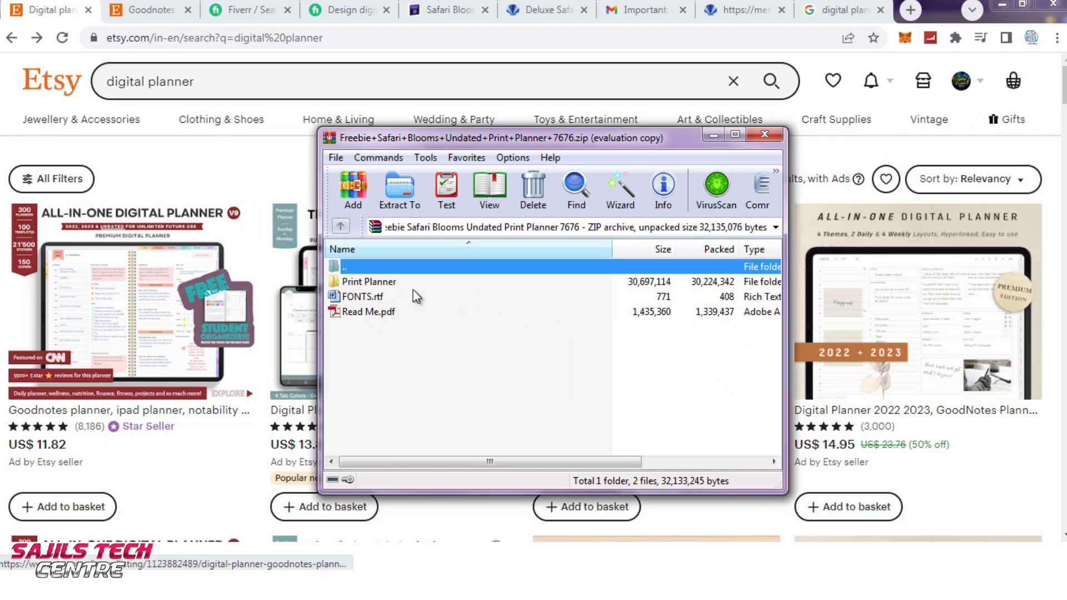
double_click(367, 282)
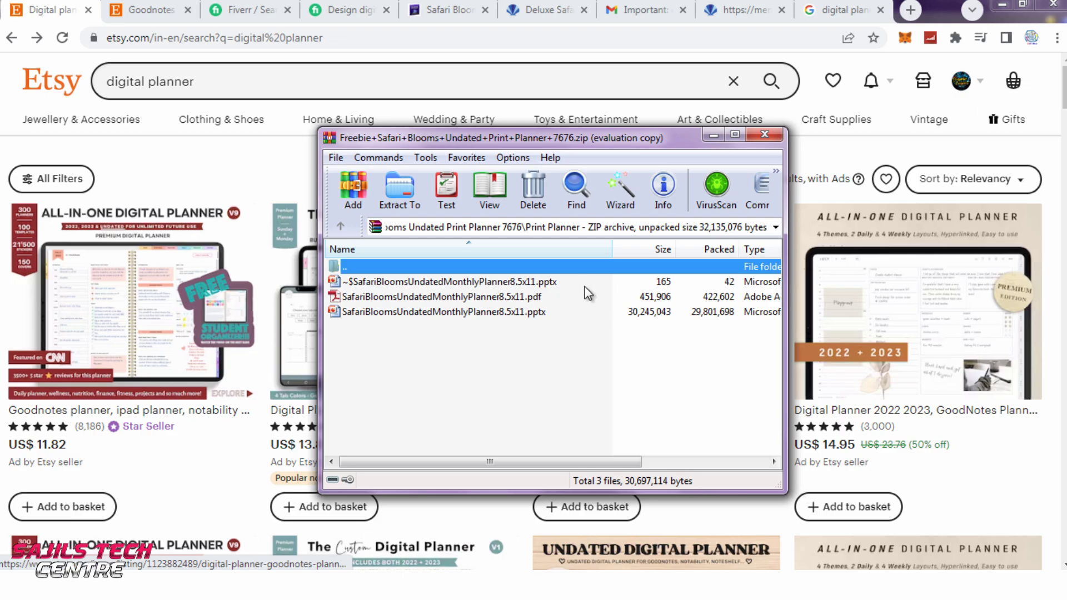
left_click(341, 226)
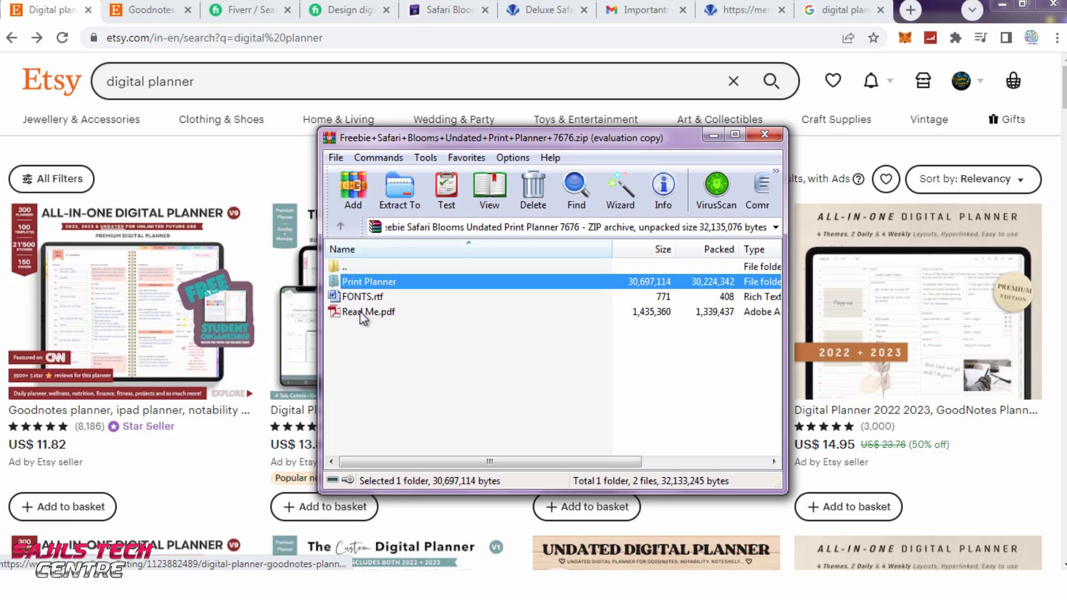
double_click(370, 282)
double_click(395, 284)
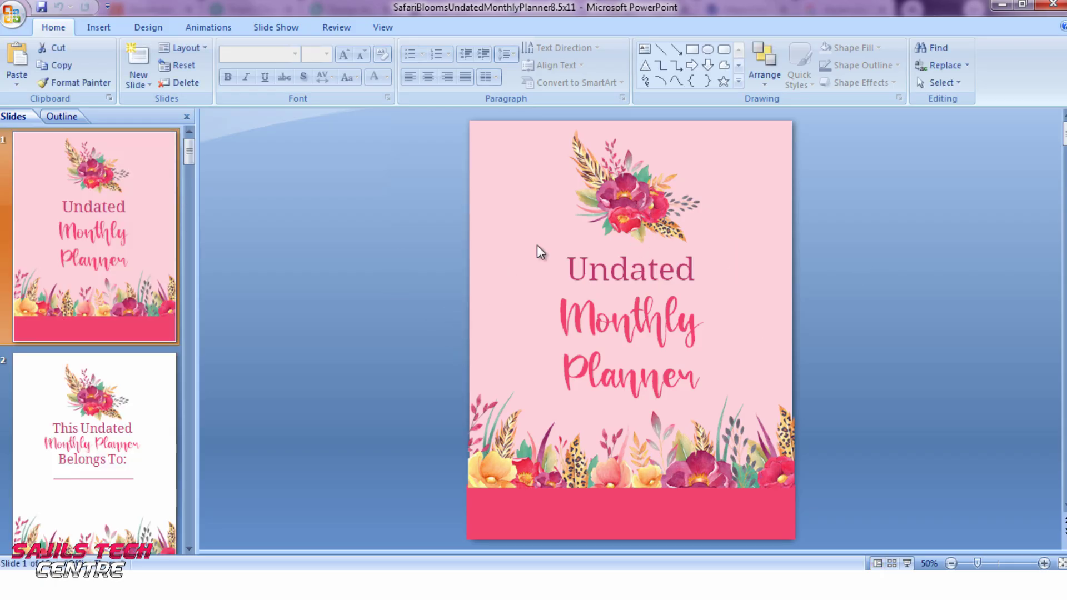
View the planner's January Goals page in PowerPoint.
scroll(139, 328, "down", 3)
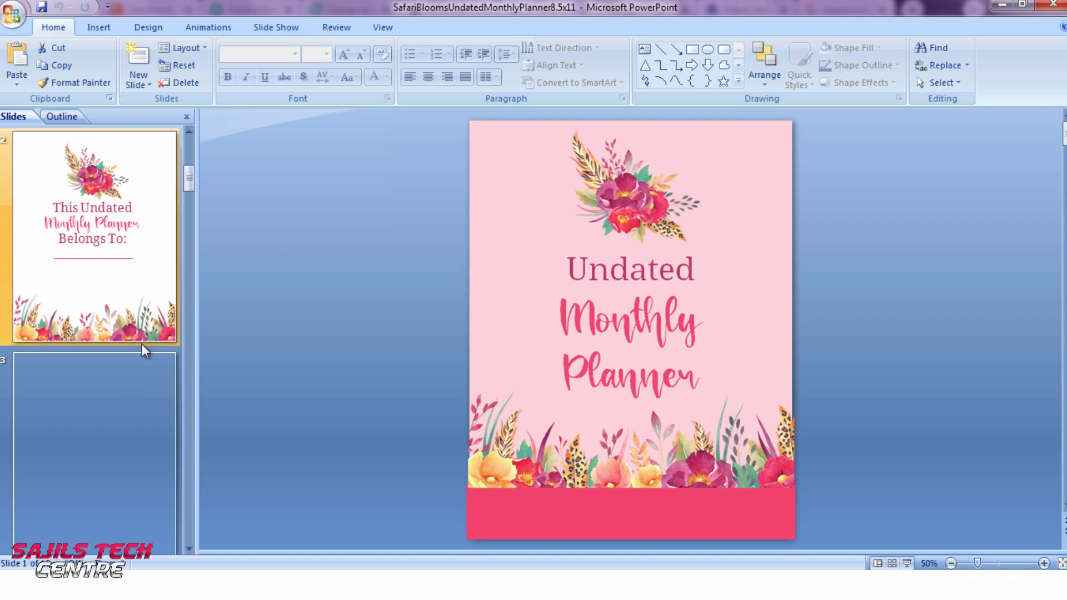
left_click(131, 382)
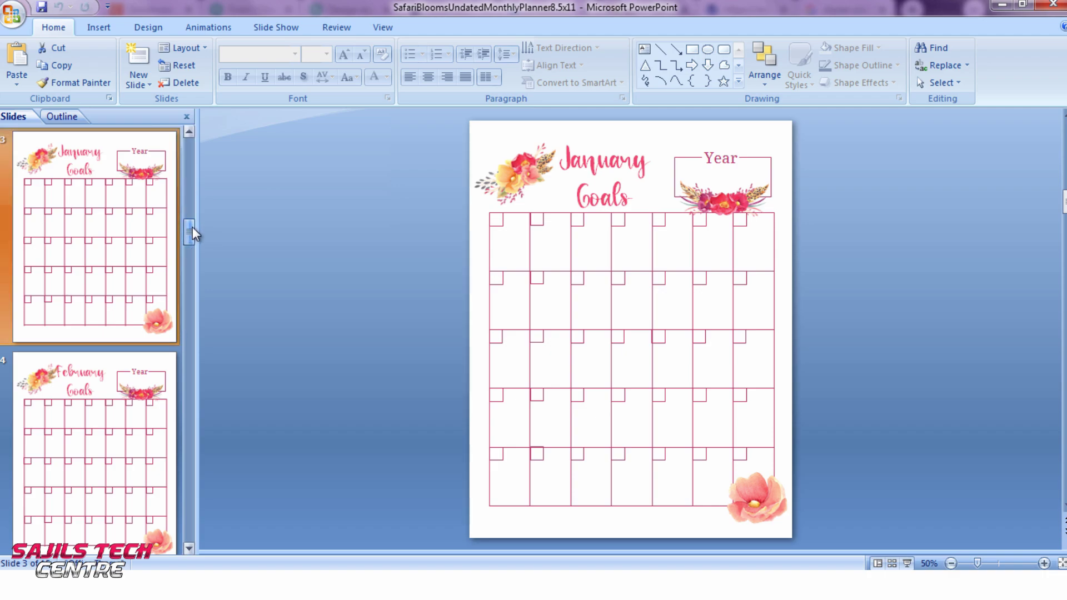
scroll(192, 226, "down", 3)
left_click(192, 355)
left_click_drag(194, 355, 203, 555)
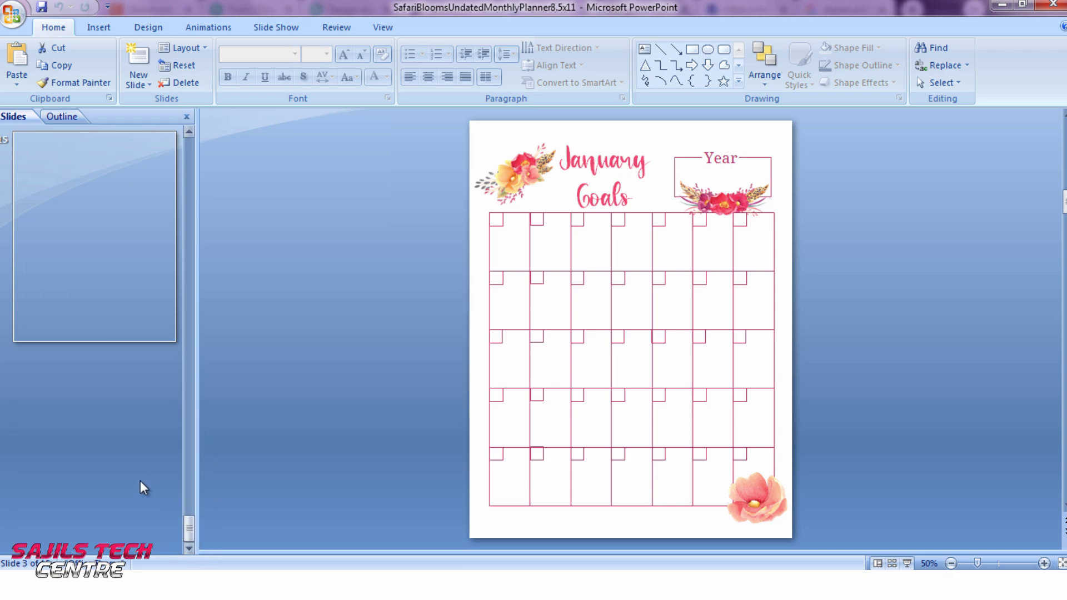
View the My Journal (slide 15), October Goals and December Goals pages.
left_click(131, 202)
scroll(185, 205, "up", 5)
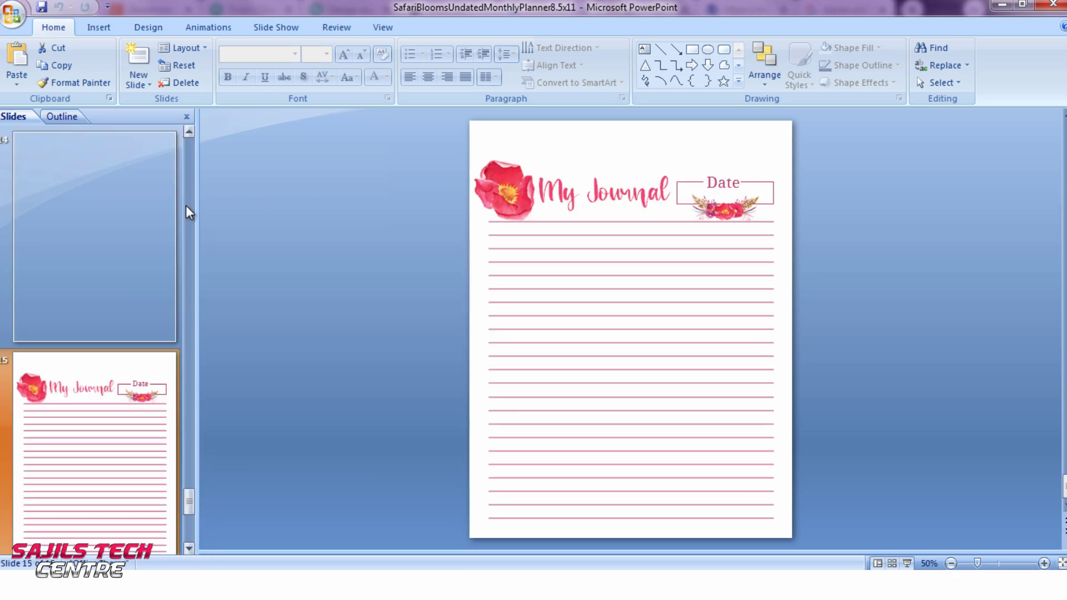
left_click(125, 226)
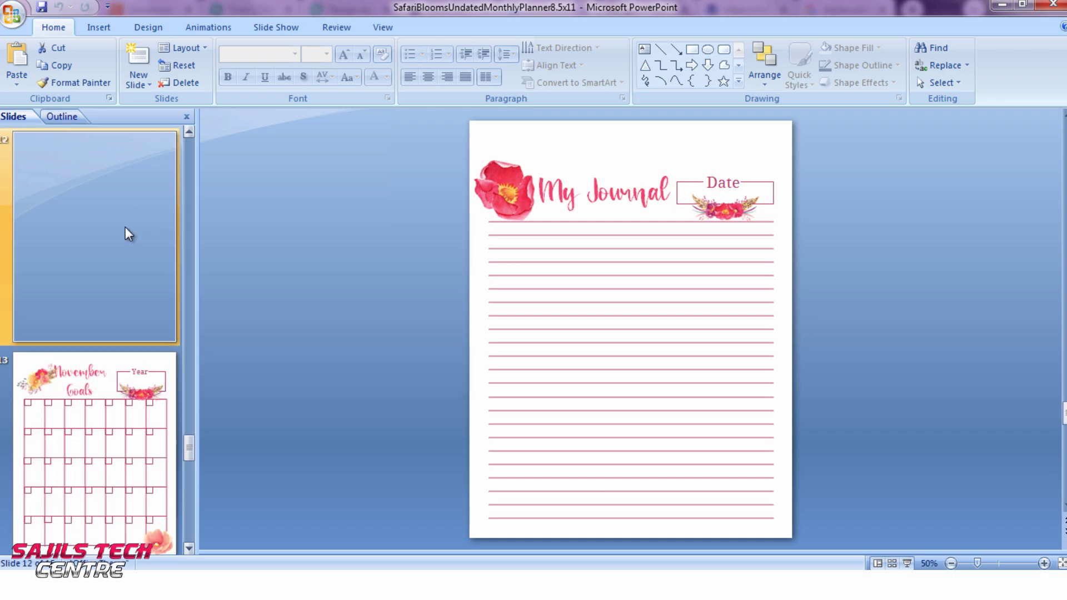
left_click_drag(194, 446, 192, 468)
left_click(131, 424)
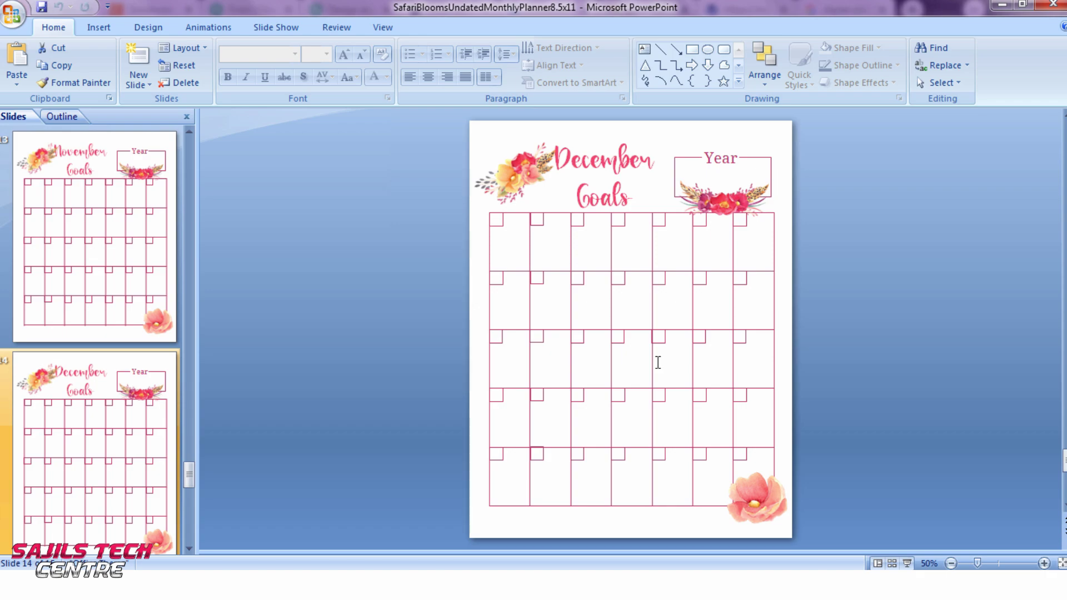
scroll(191, 161, "up", 3)
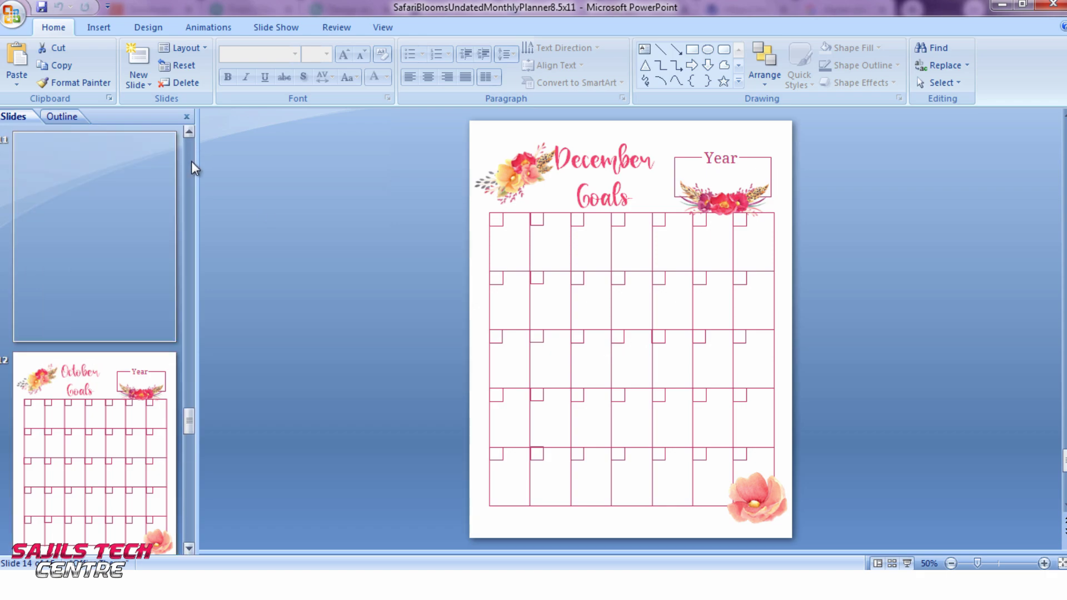
scroll(191, 161, "up", 8)
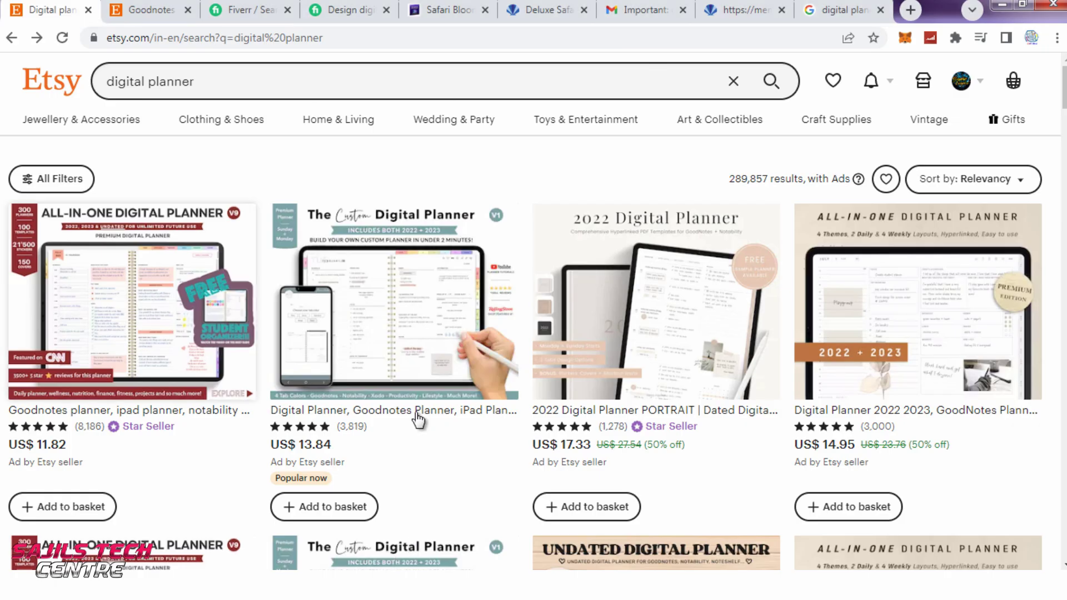
Return to the Etsy Goodnotes all-in-one planner listing priced at US$11.82.
left_click(148, 10)
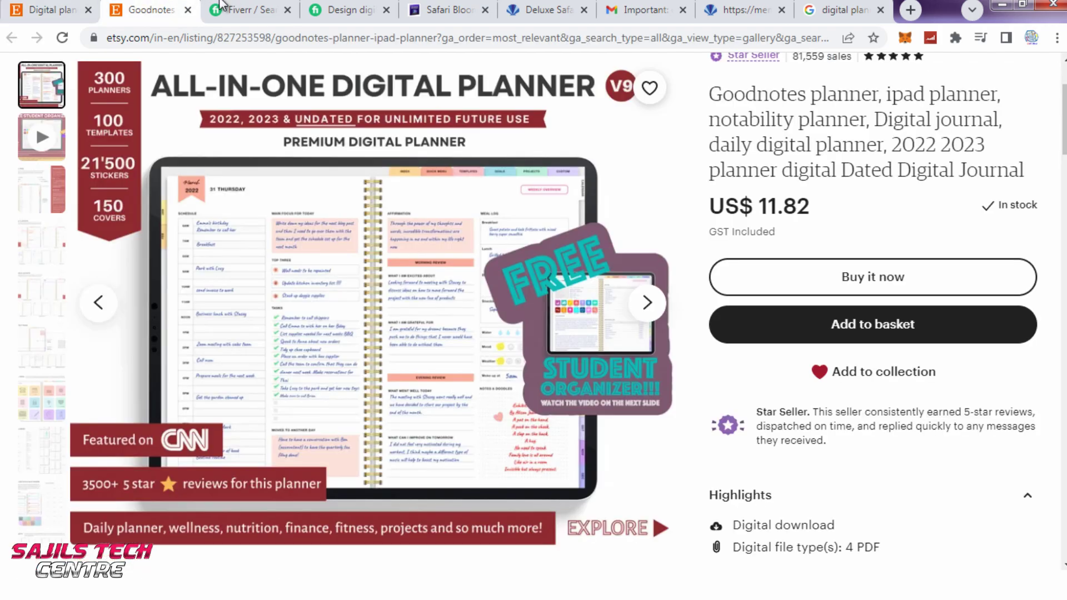
scroll(864, 301, "down", 2)
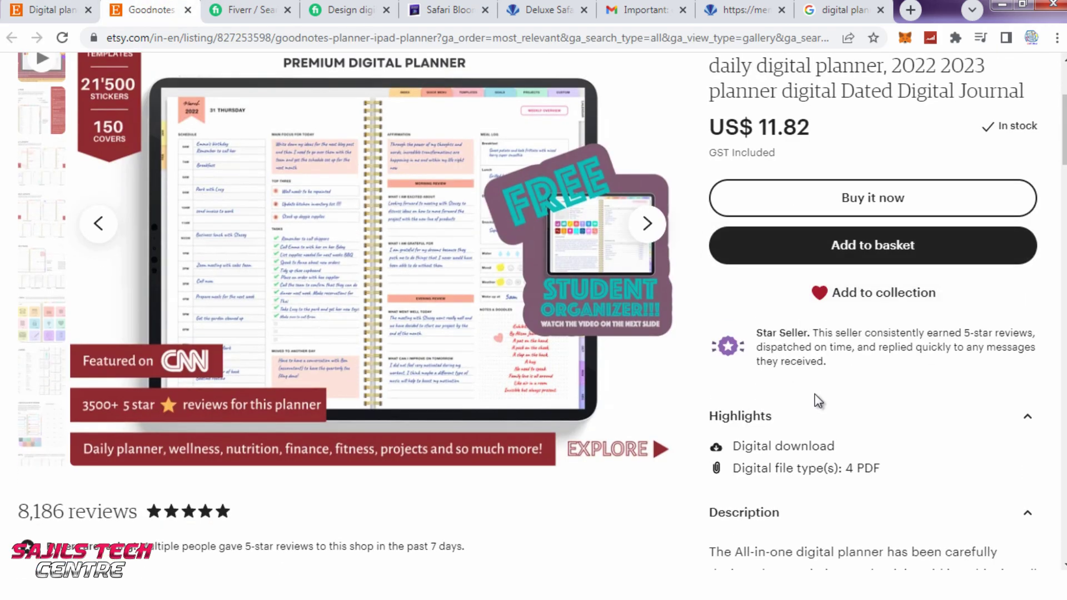
scroll(782, 395, "up", 4)
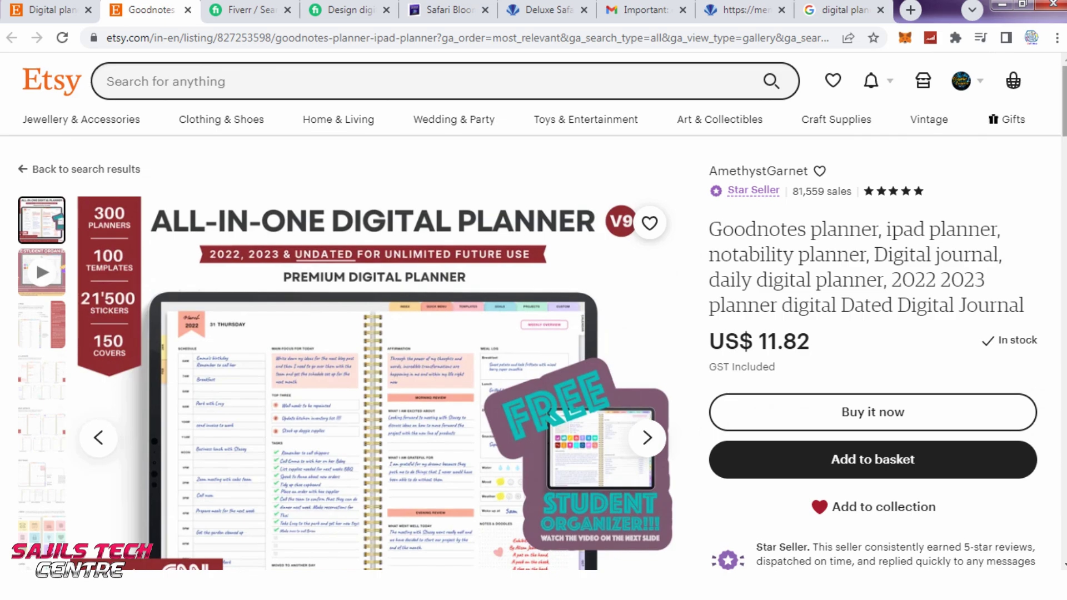